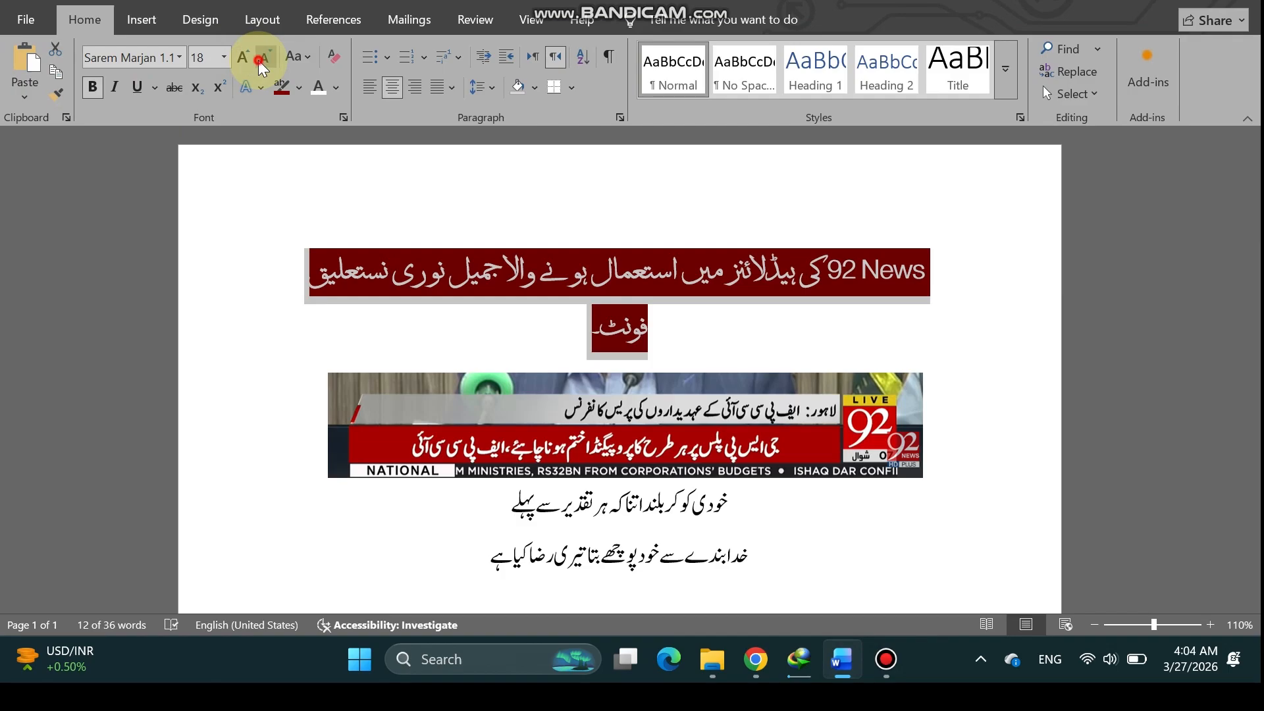
- Reduce the font size of the maroon 92 News heading to 16 points
{"action": "left_click", "coordinate": [264, 58]}
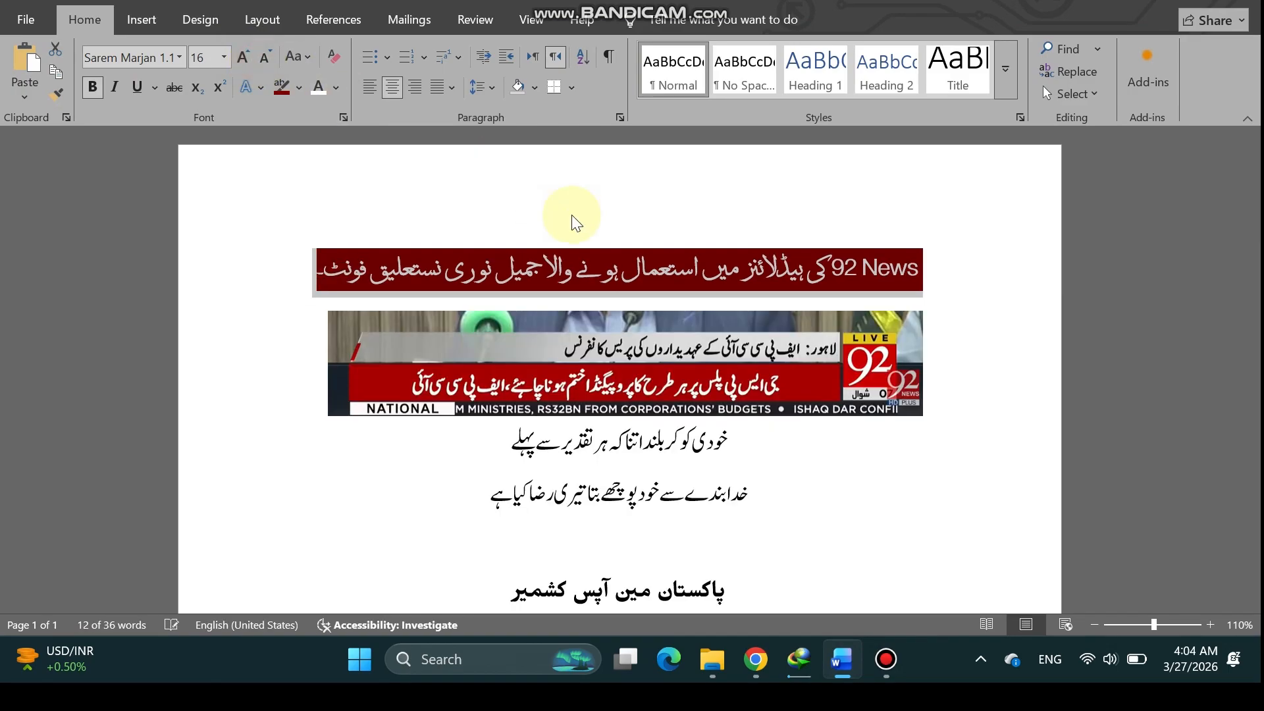
{"action": "left_click", "coordinate": [441, 281]}
{"action": "left_click_drag", "start_coordinate": [789, 251], "coordinate": [397, 270]}
{"action": "left_click", "coordinate": [745, 440]}
{"action": "left_click", "coordinate": [504, 440]}
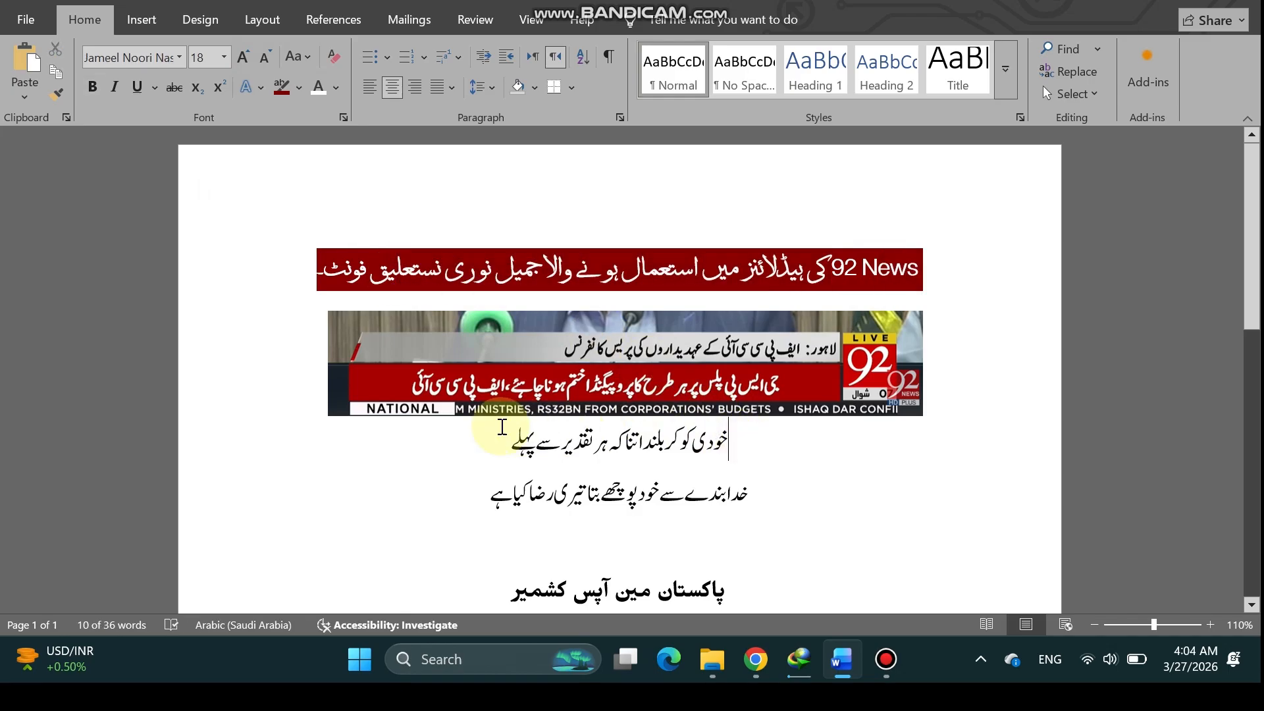
{"action": "key", "text": "Return"}
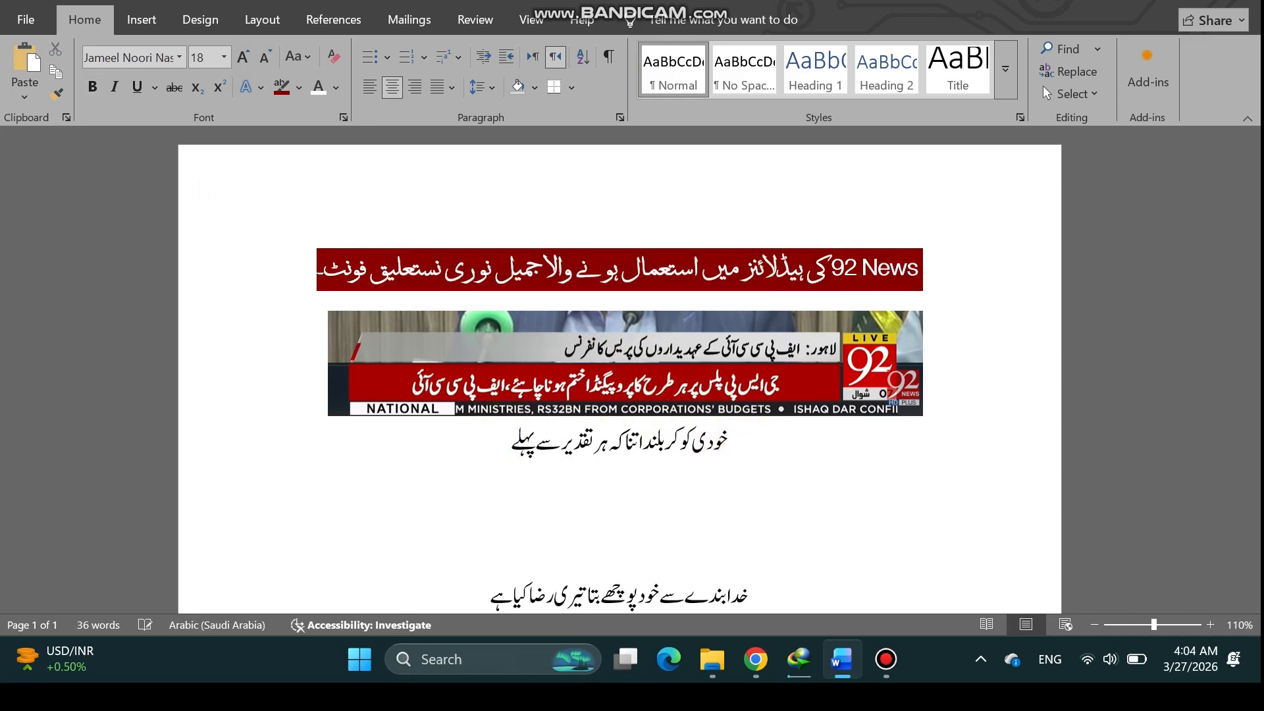
{"action": "key", "text": "Delete"}
{"action": "key", "text": "BackSpace"}
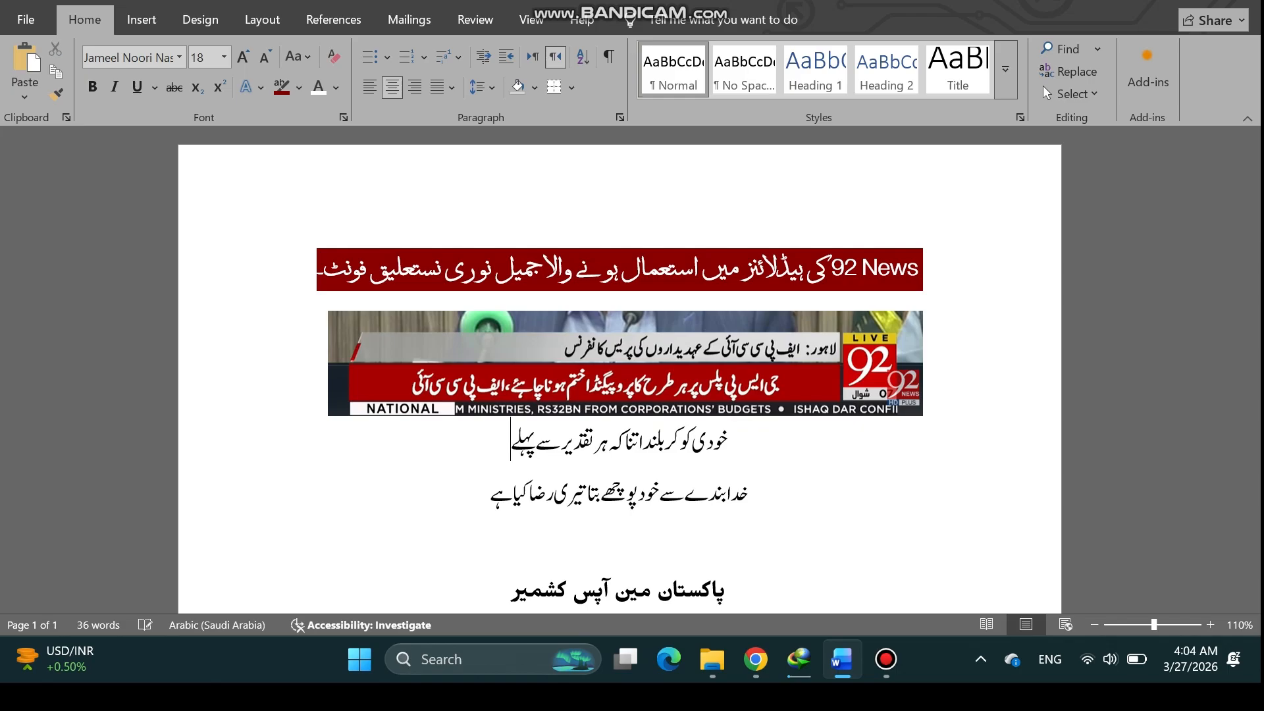
- Insert a blank line between the news picture and the first line of the Urdu verse
{"action": "left_click", "coordinate": [740, 430]}
{"action": "key", "text": "Return"}
{"action": "key", "text": "Return"}
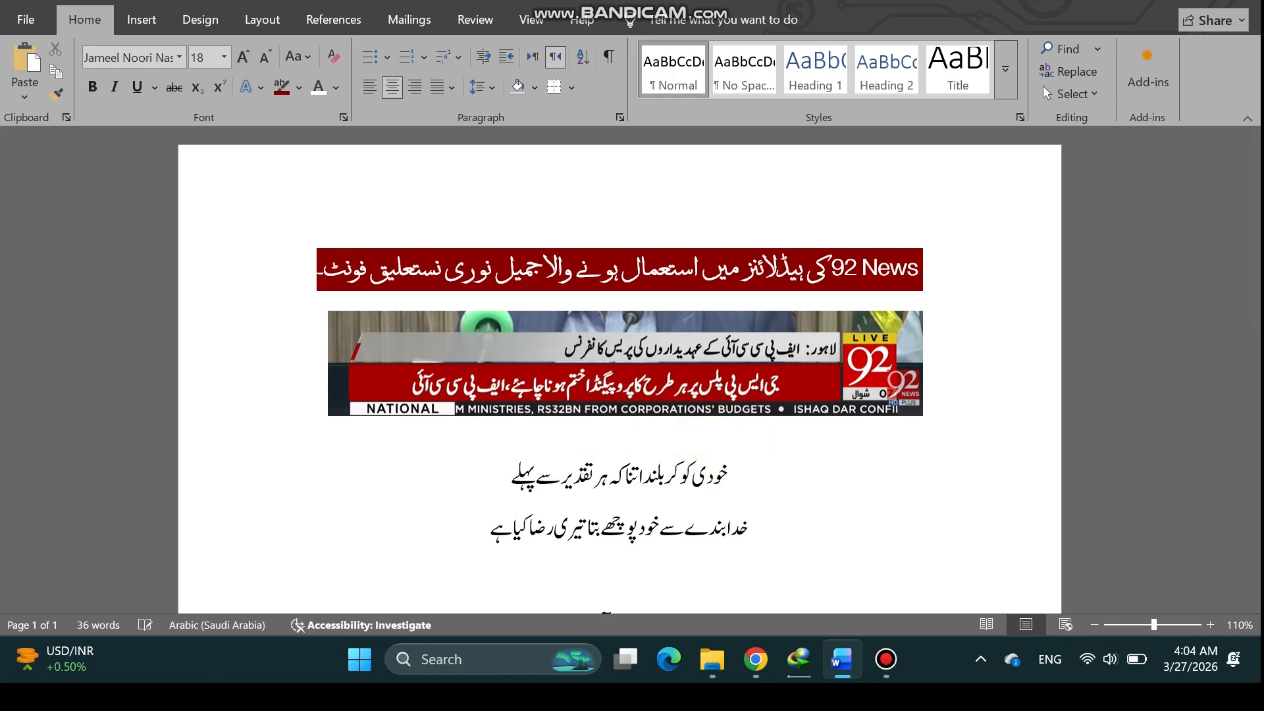
{"action": "scroll", "coordinate": [619, 369], "scroll_direction": "down", "scroll_amount": 3}
{"action": "left_click", "coordinate": [693, 325]}
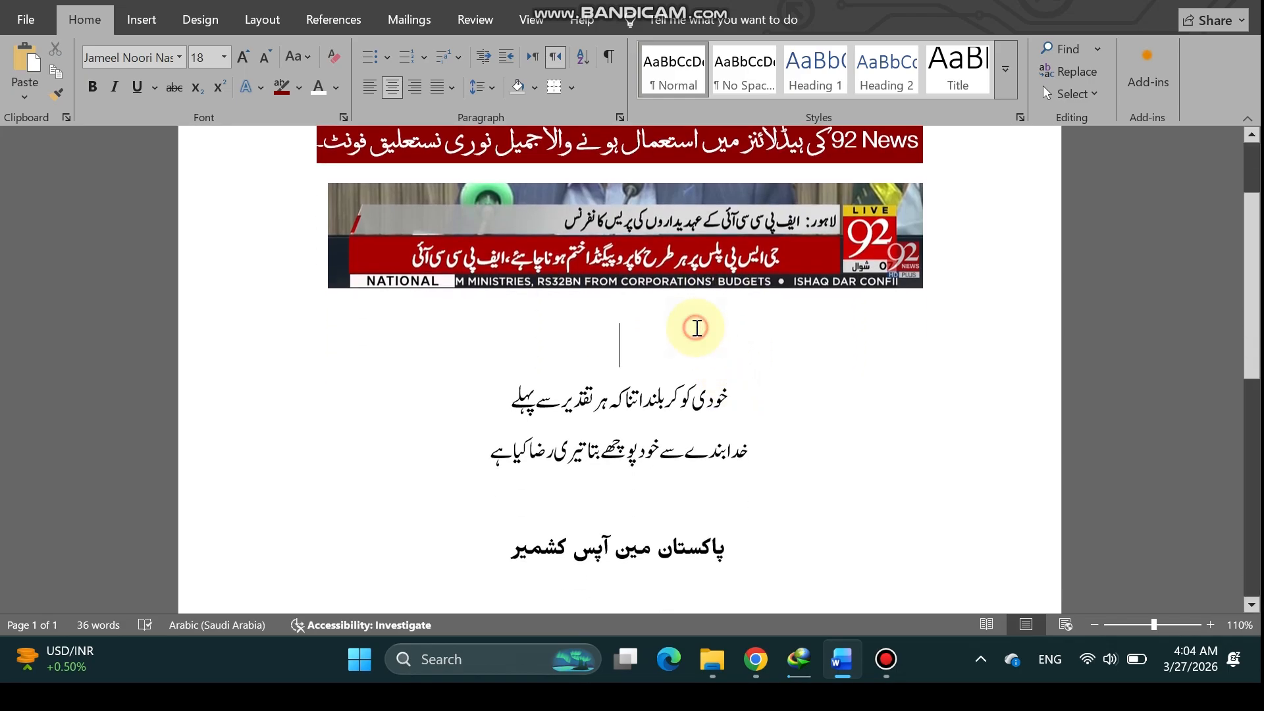
{"action": "left_click", "coordinate": [667, 316]}
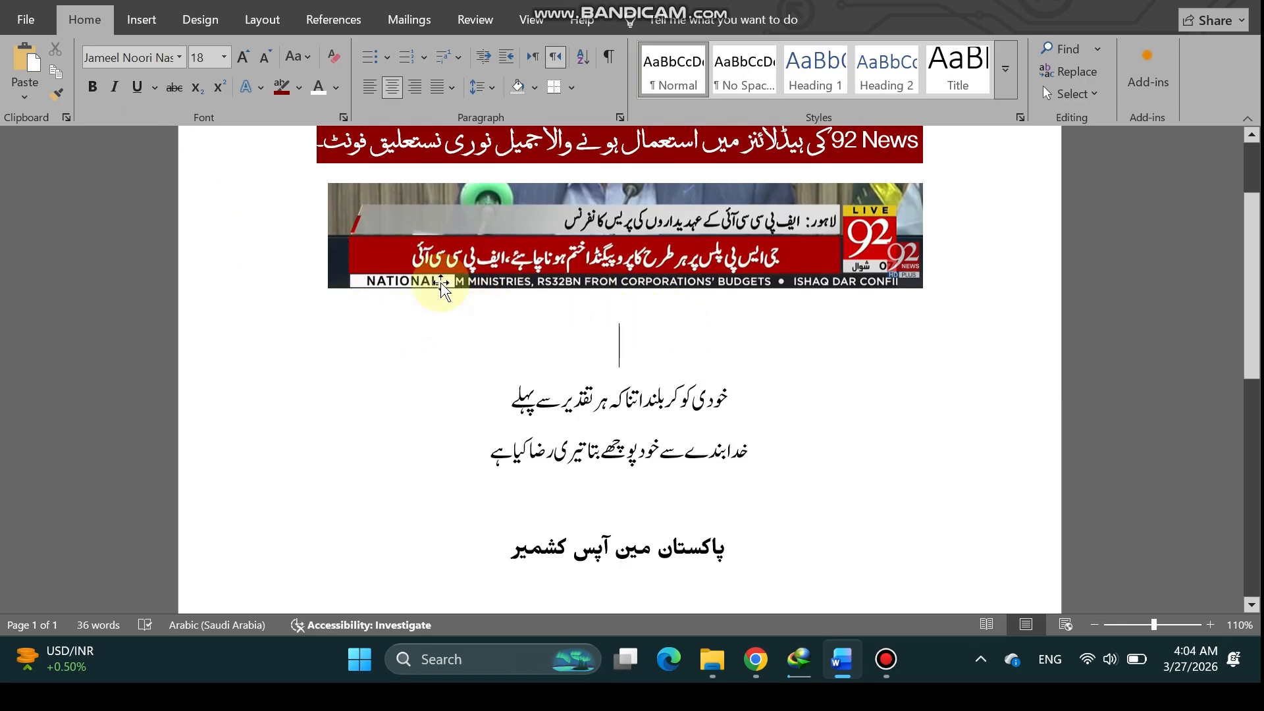
- Set the font of the blank line under the picture to Mirza and switch the input language to Urdu
{"action": "left_click", "coordinate": [160, 60]}
{"action": "type", "text": "Mirza"}
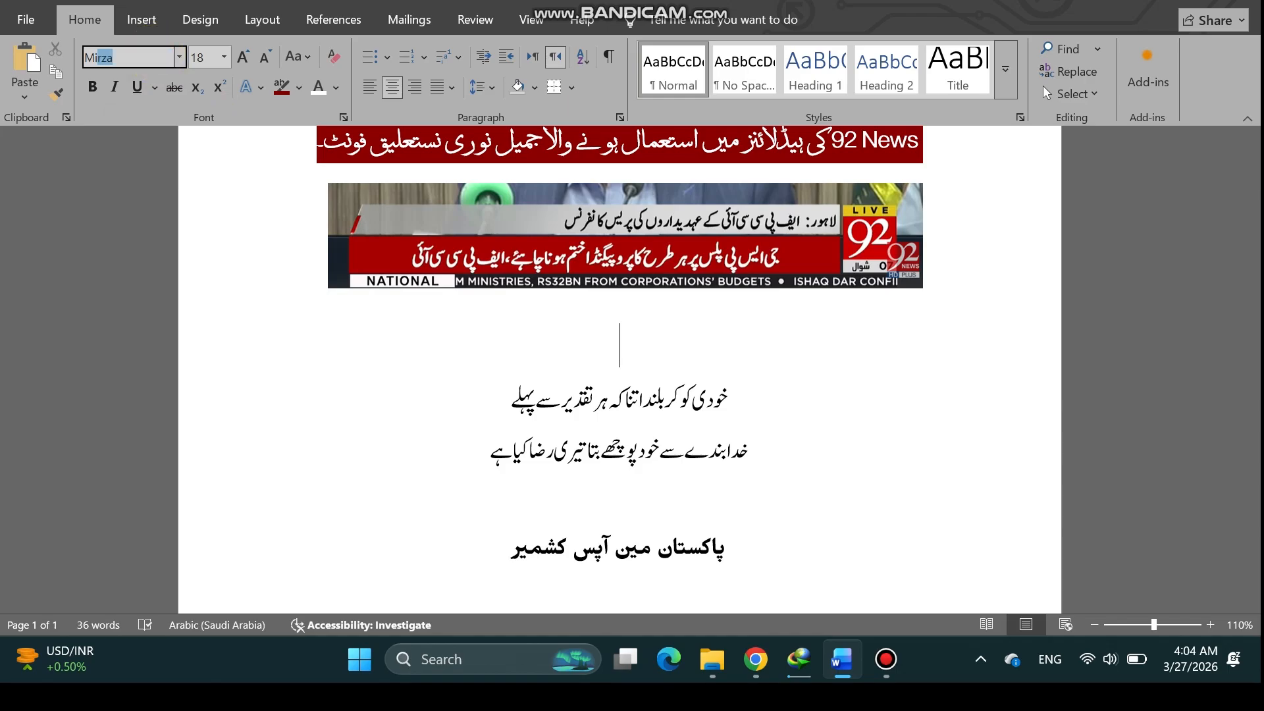
{"action": "key", "text": "Return"}
{"action": "key", "text": "alt+shift"}
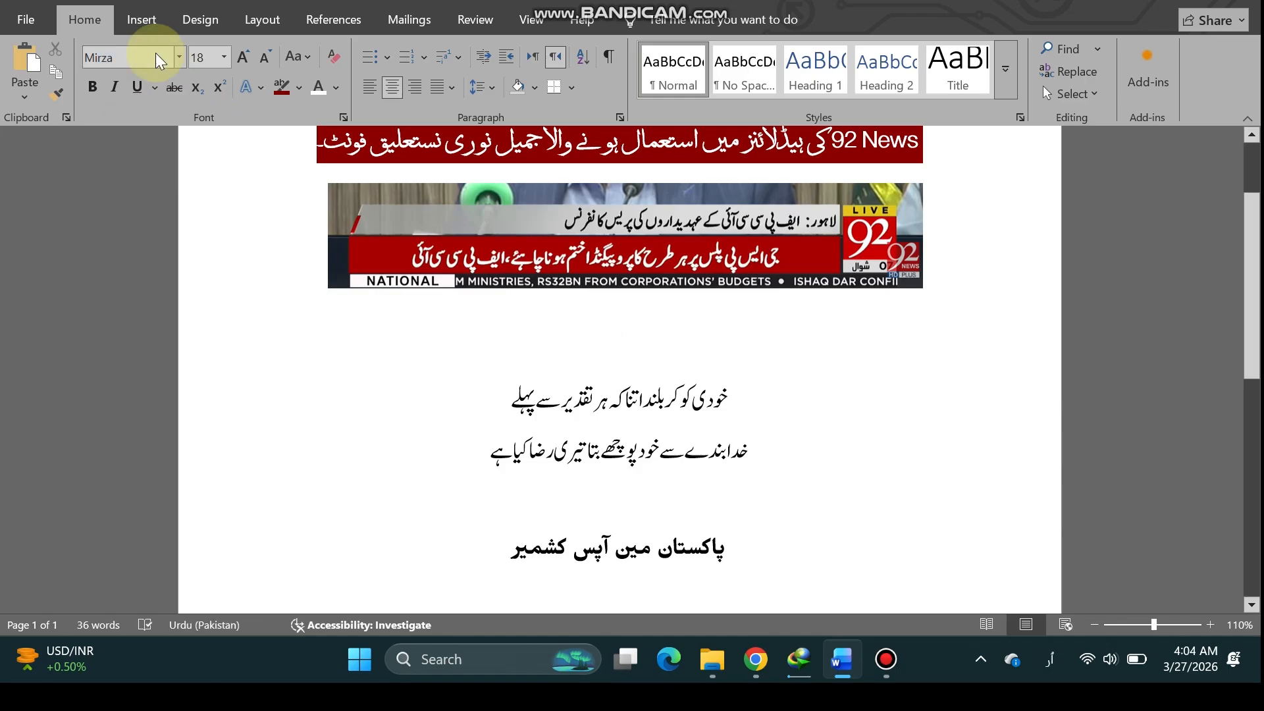
- Write "اب آپ کو میں یہ استعمال کرنا سیکھتا ہوں" on the line under the picture, and switch the input language back to English
{"action": "type", "text": "اب ا"}
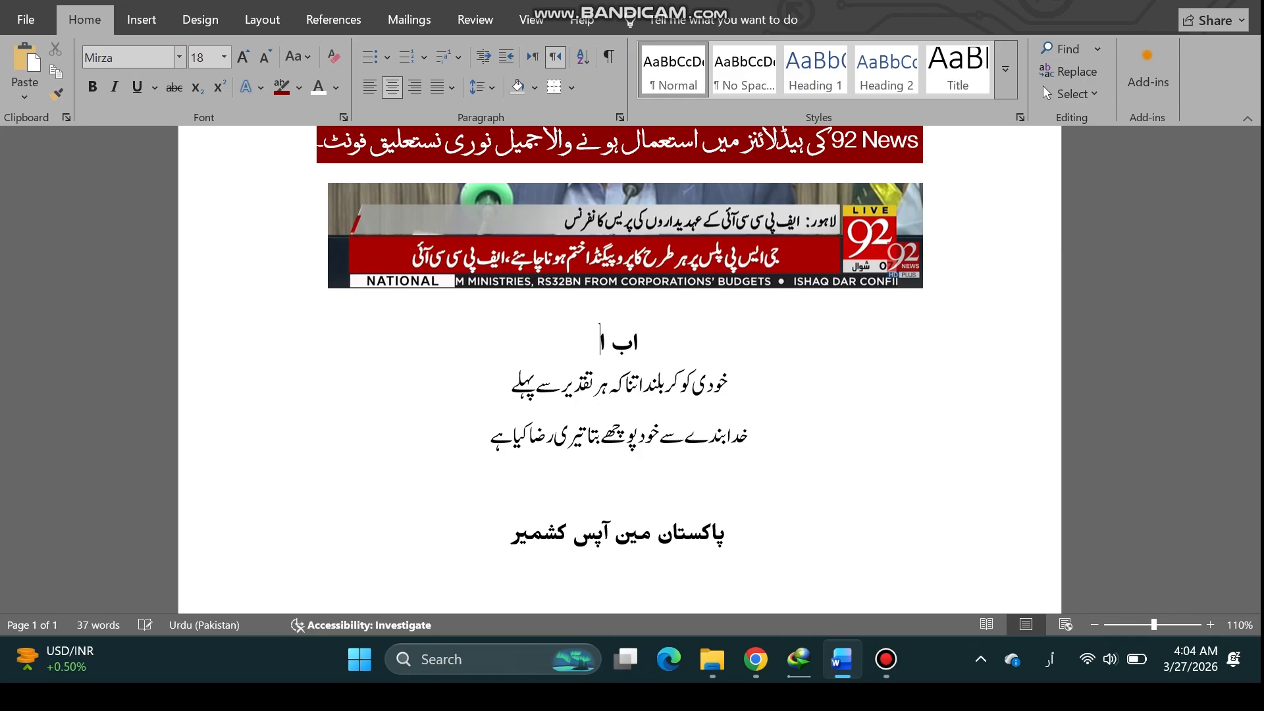
{"action": "key", "text": "BackSpace"}
{"action": "type", "text": "آ"}
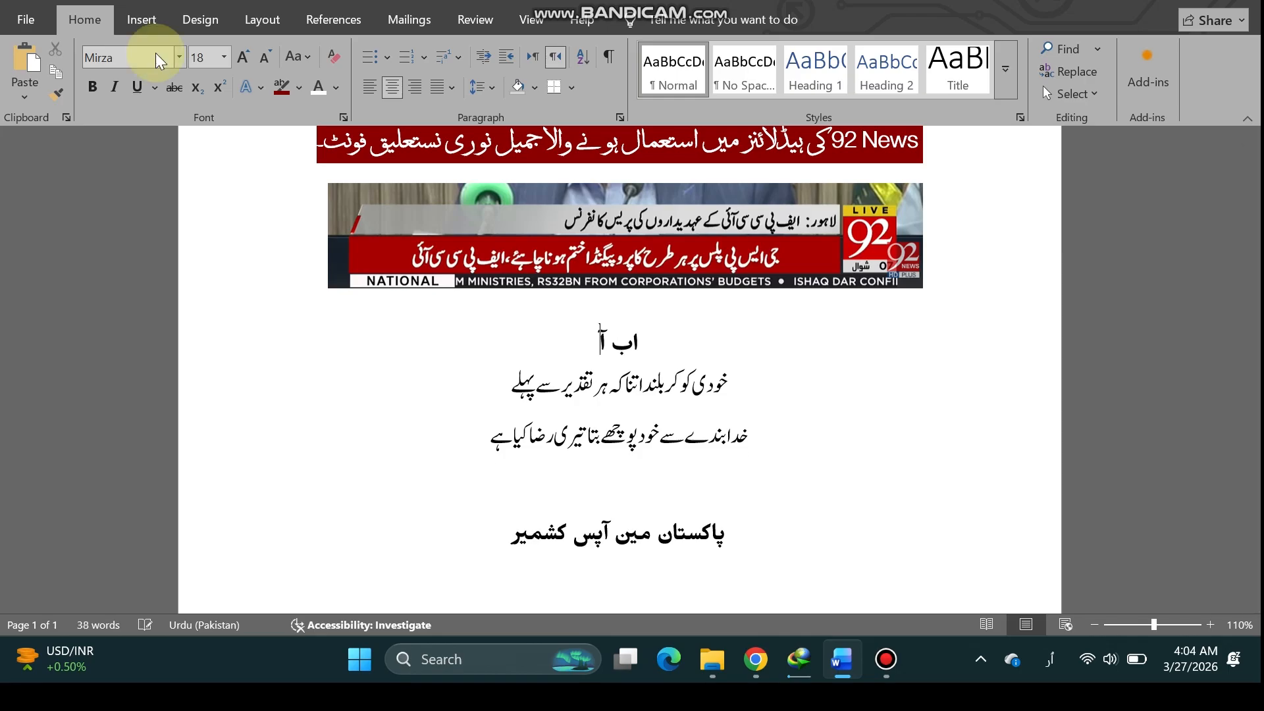
{"action": "type", "text": "پ کو م"}
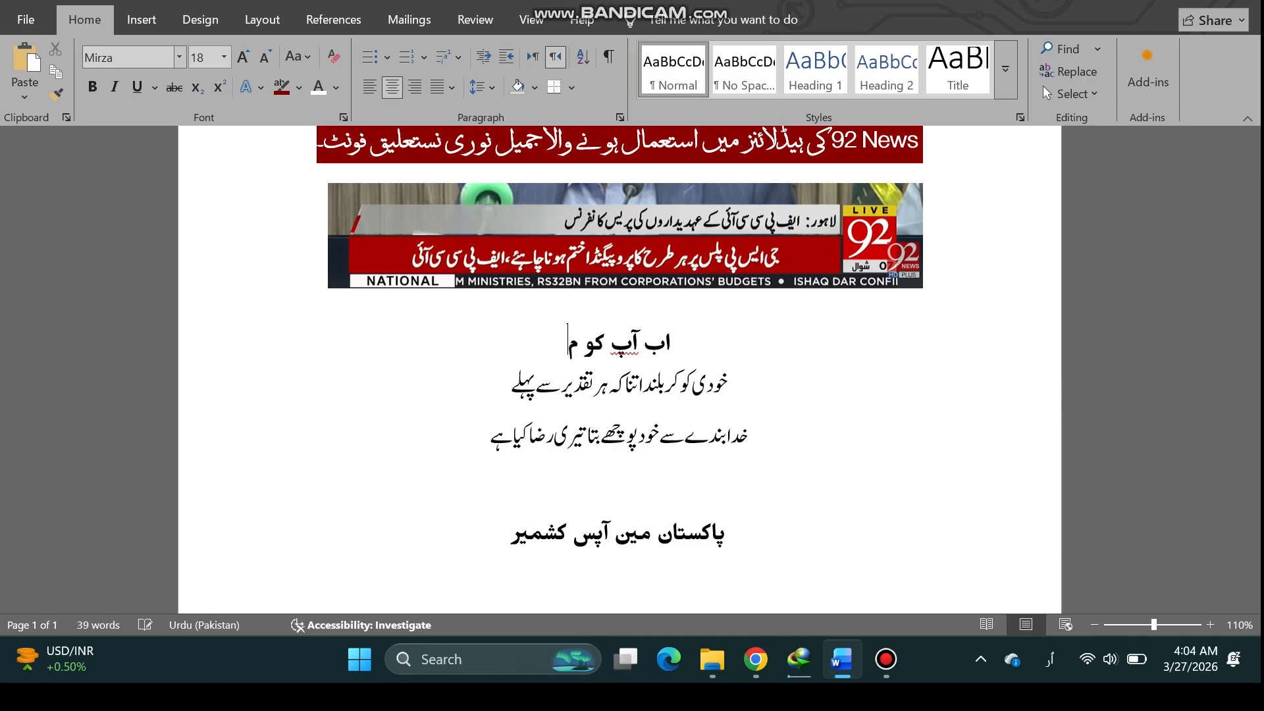
{"action": "type", "text": "یں "}
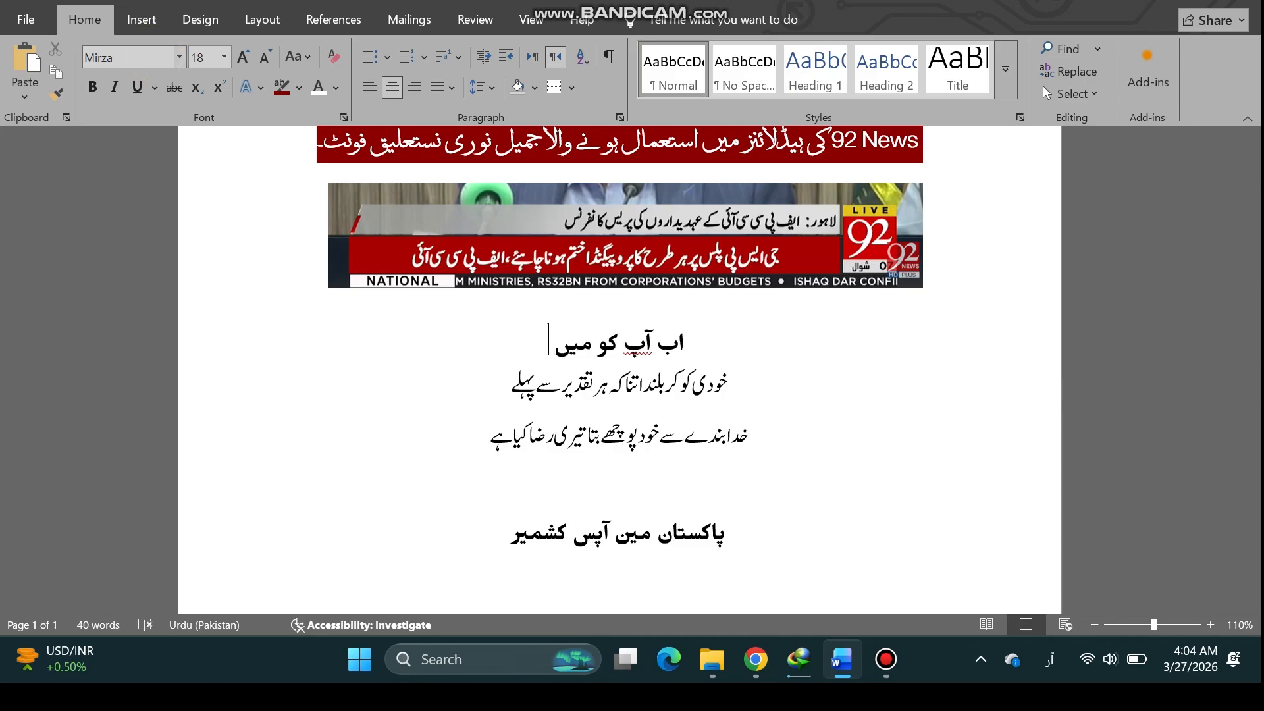
{"action": "type", "text": "یہ"}
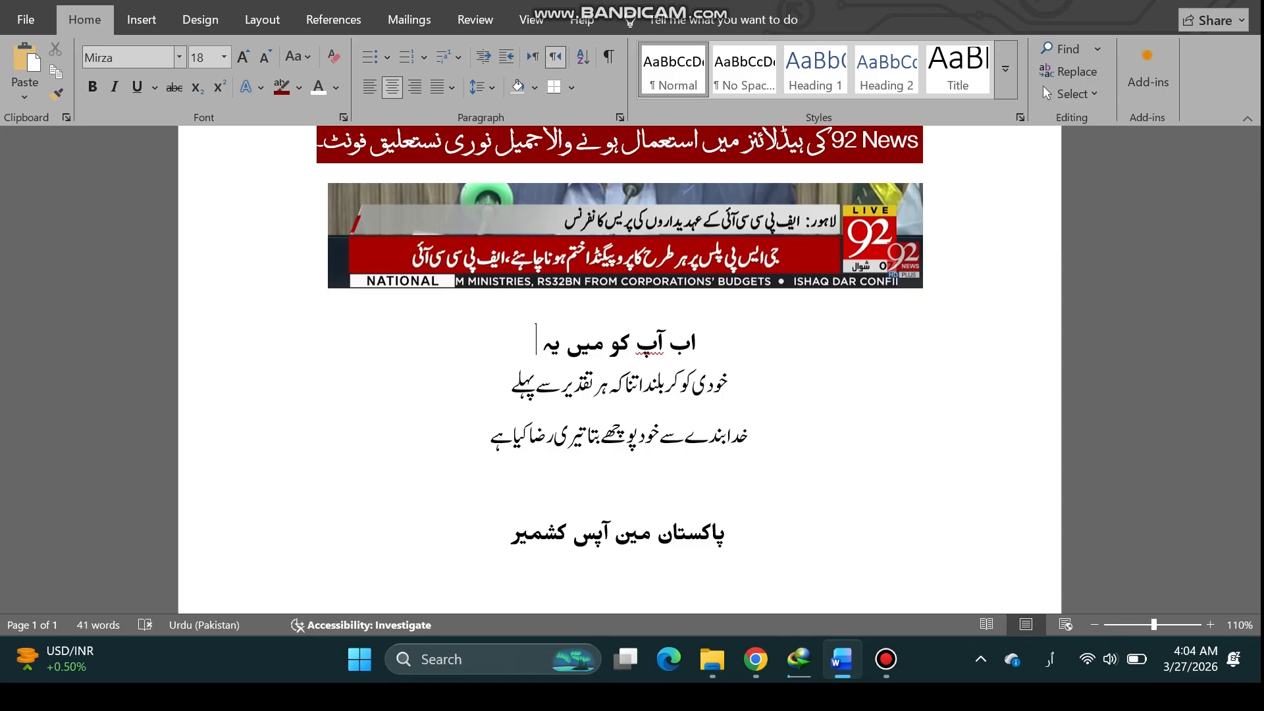
{"action": "key", "text": "BackSpace"}
{"action": "key", "text": "BackSpace"}
{"action": "type", "text": "یہ استعمال کرنا س"}
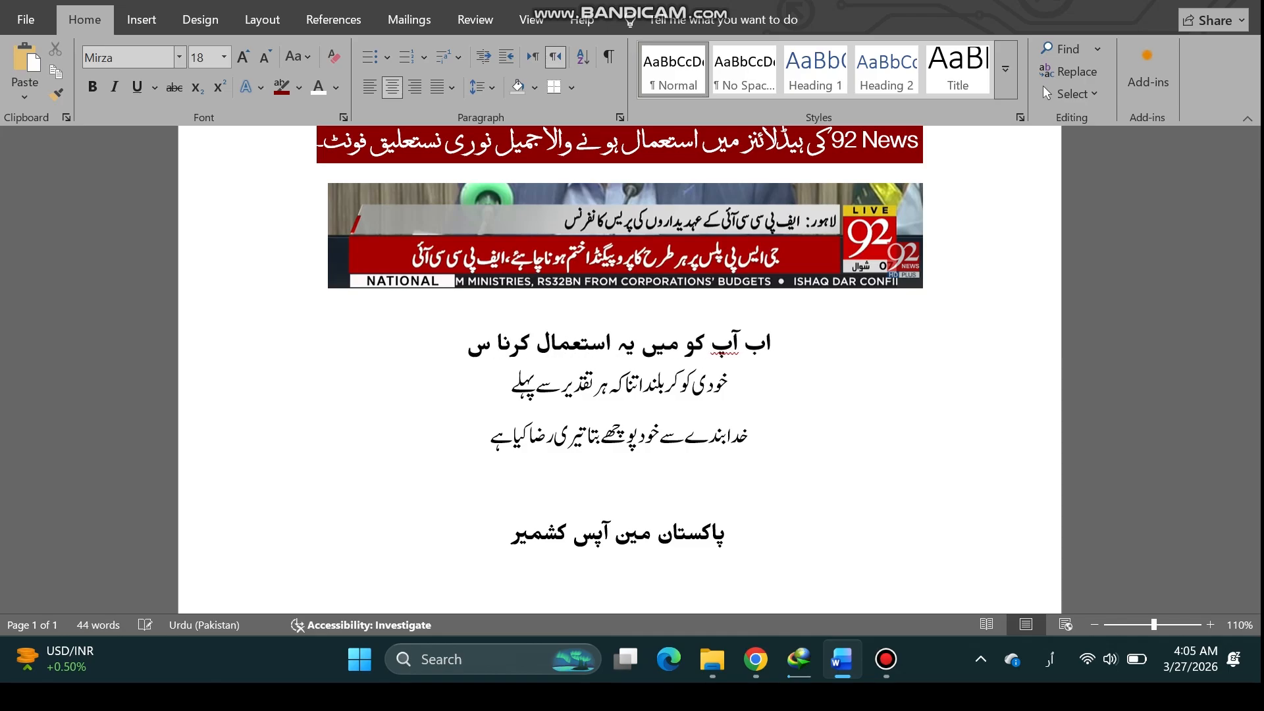
{"action": "type", "text": "یکھتا ہ"}
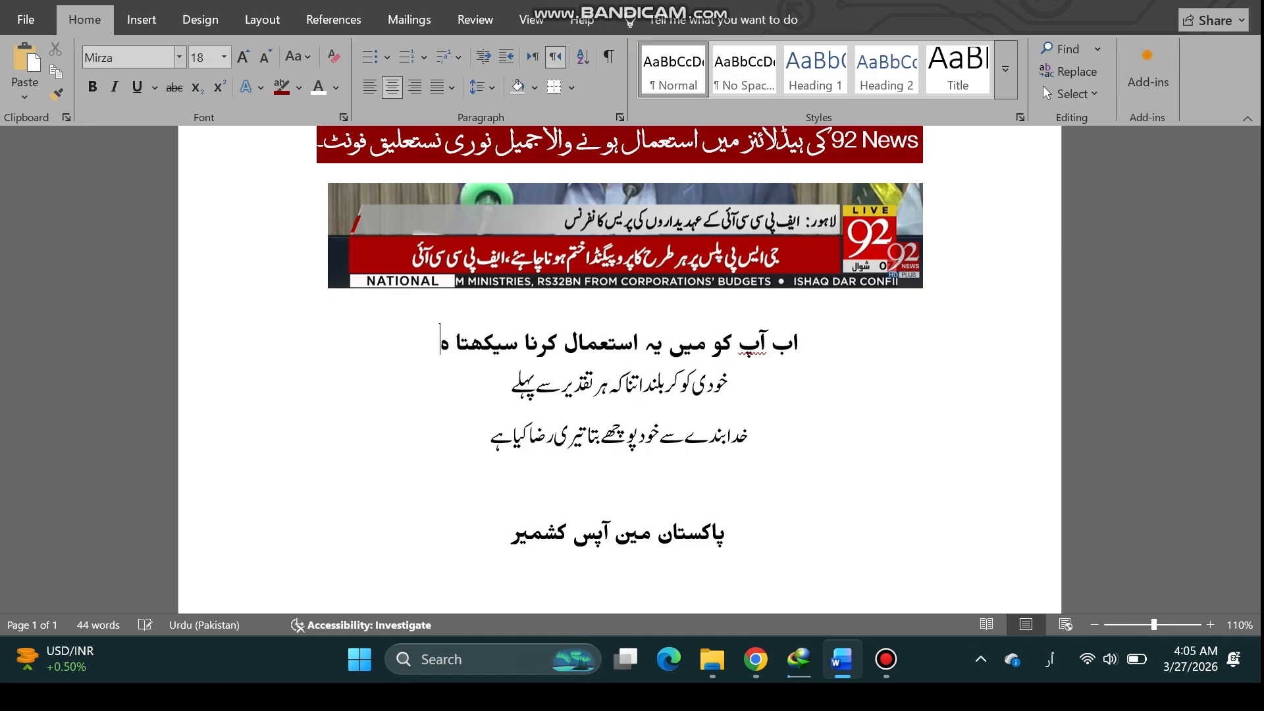
{"action": "type", "text": "وں"}
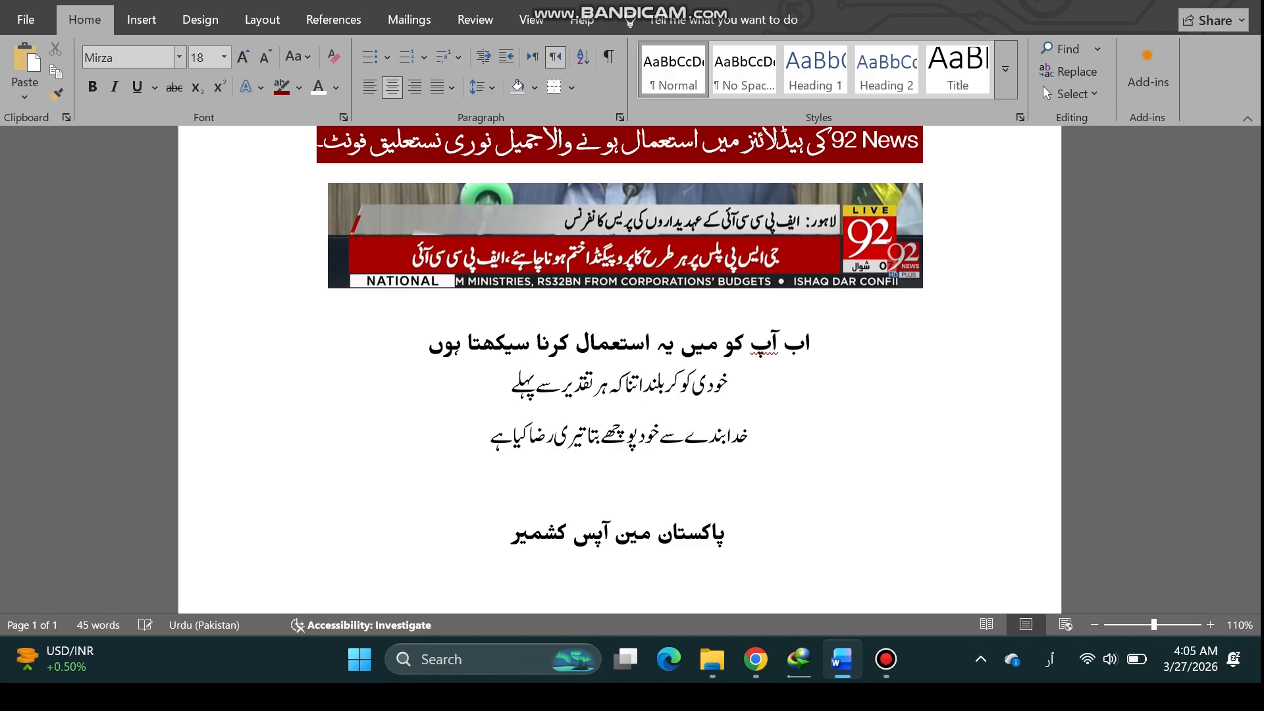
{"action": "key", "text": "alt+shift"}
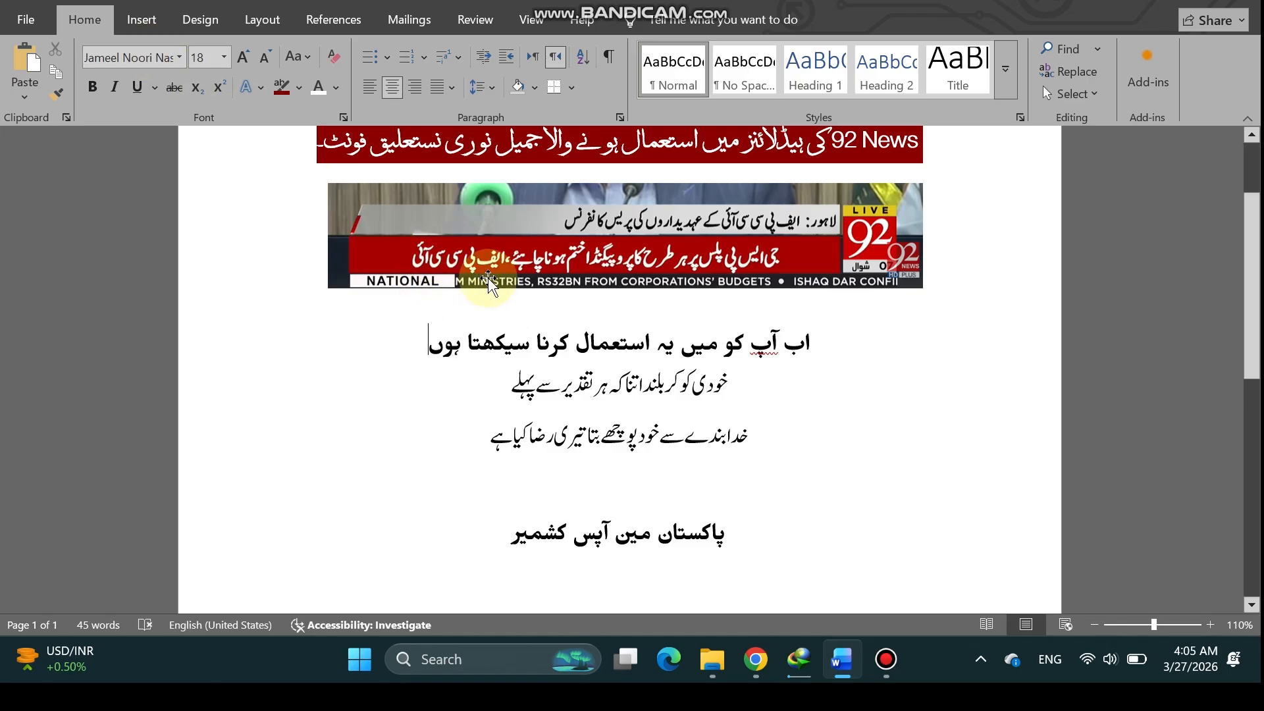
{"action": "left_click", "coordinate": [464, 334]}
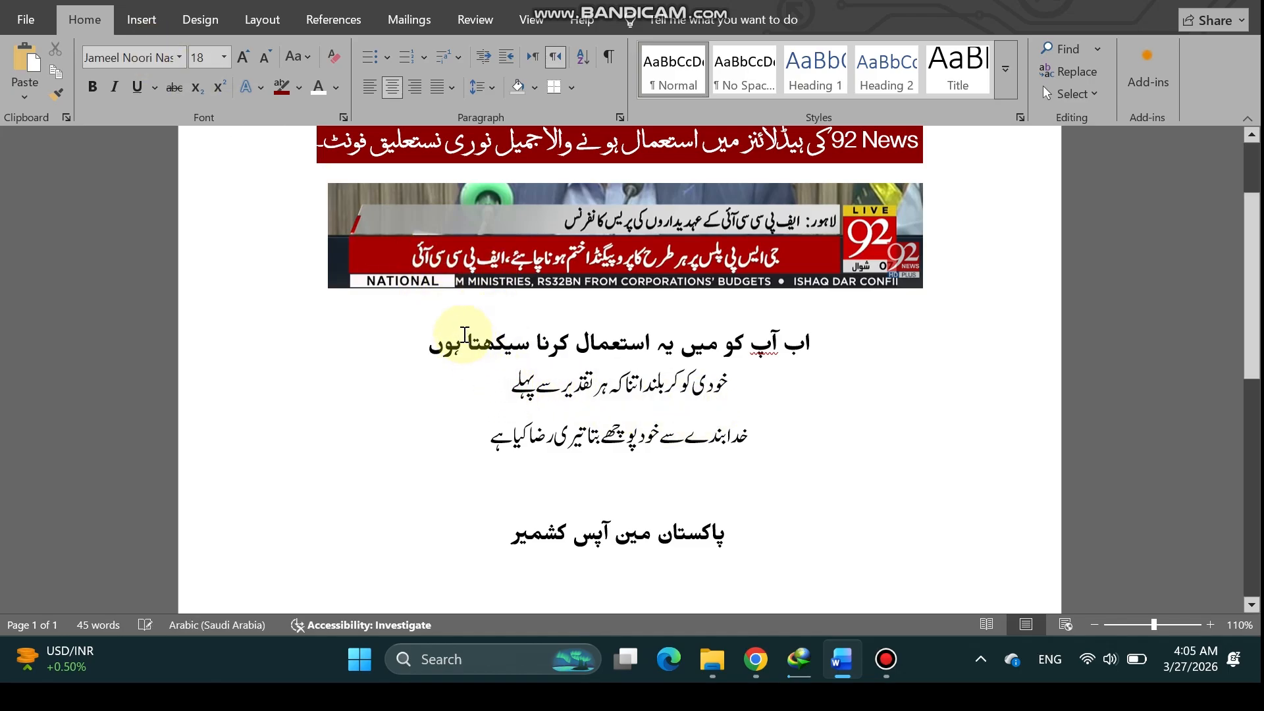
{"action": "left_click", "coordinate": [427, 341]}
{"action": "key", "text": "Return"}
{"action": "key", "text": "Return"}
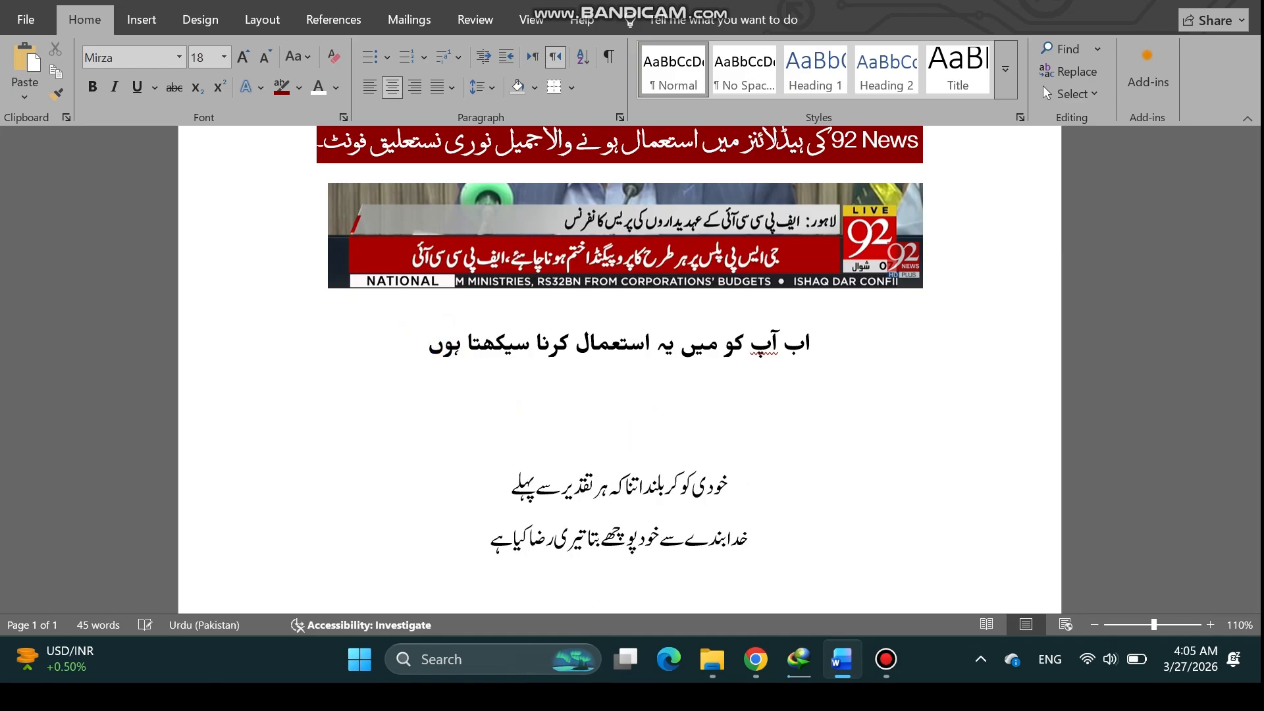
{"action": "key", "text": "BackSpace"}
{"action": "key", "text": "BackSpace"}
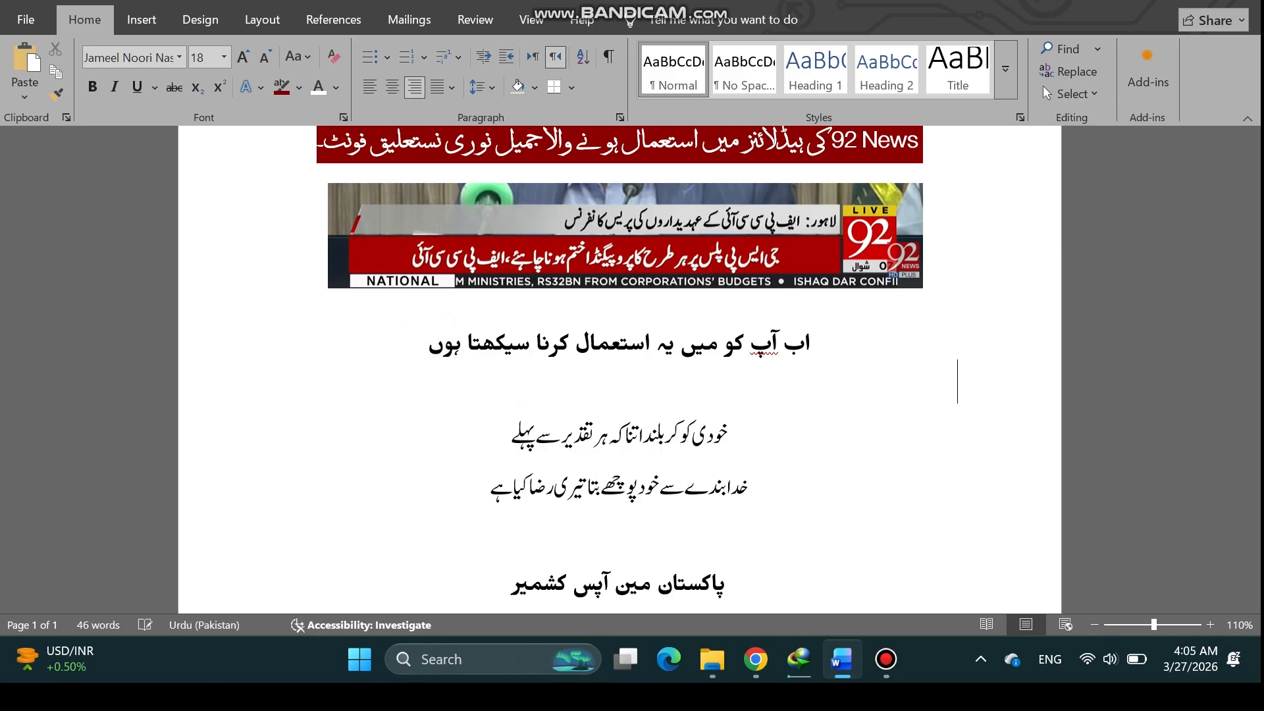
- Insert a blank line above the Mirza sentence and set that line's font to Jameel Noori Nastaleeq
{"action": "left_click", "coordinate": [831, 340]}
{"action": "key", "text": "Return"}
{"action": "left_click", "coordinate": [838, 319]}
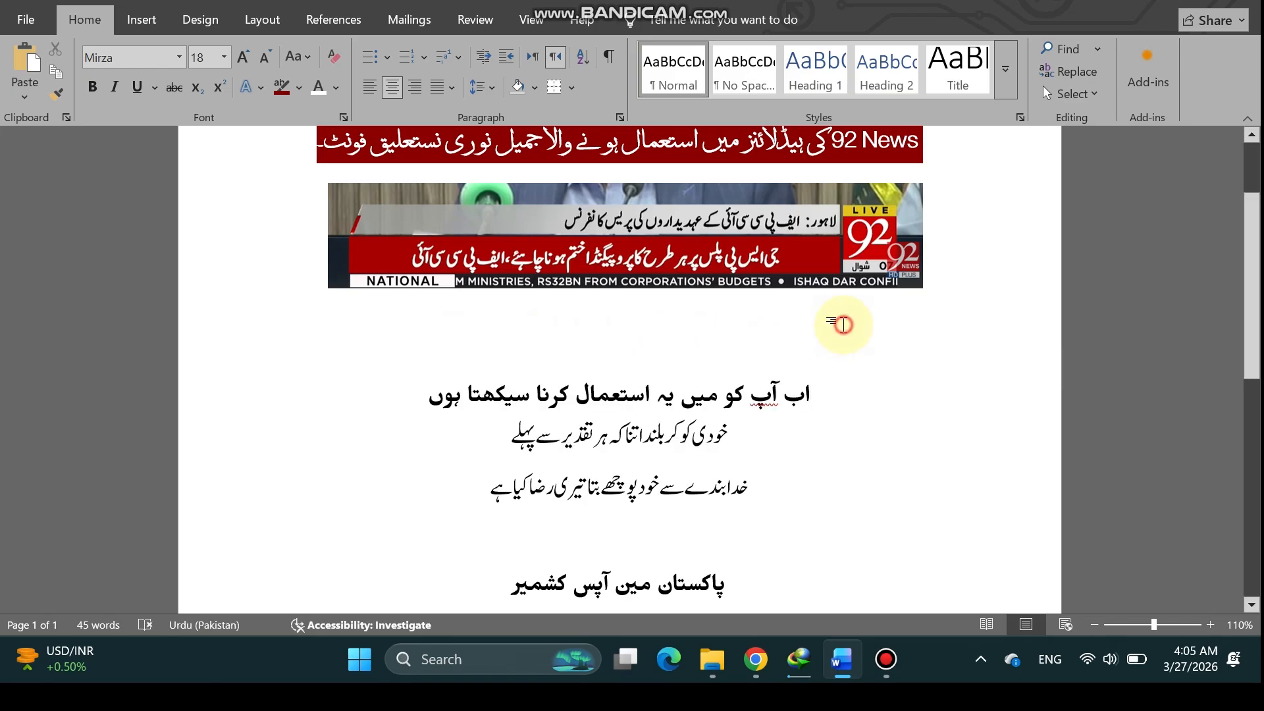
{"action": "left_click", "coordinate": [795, 290]}
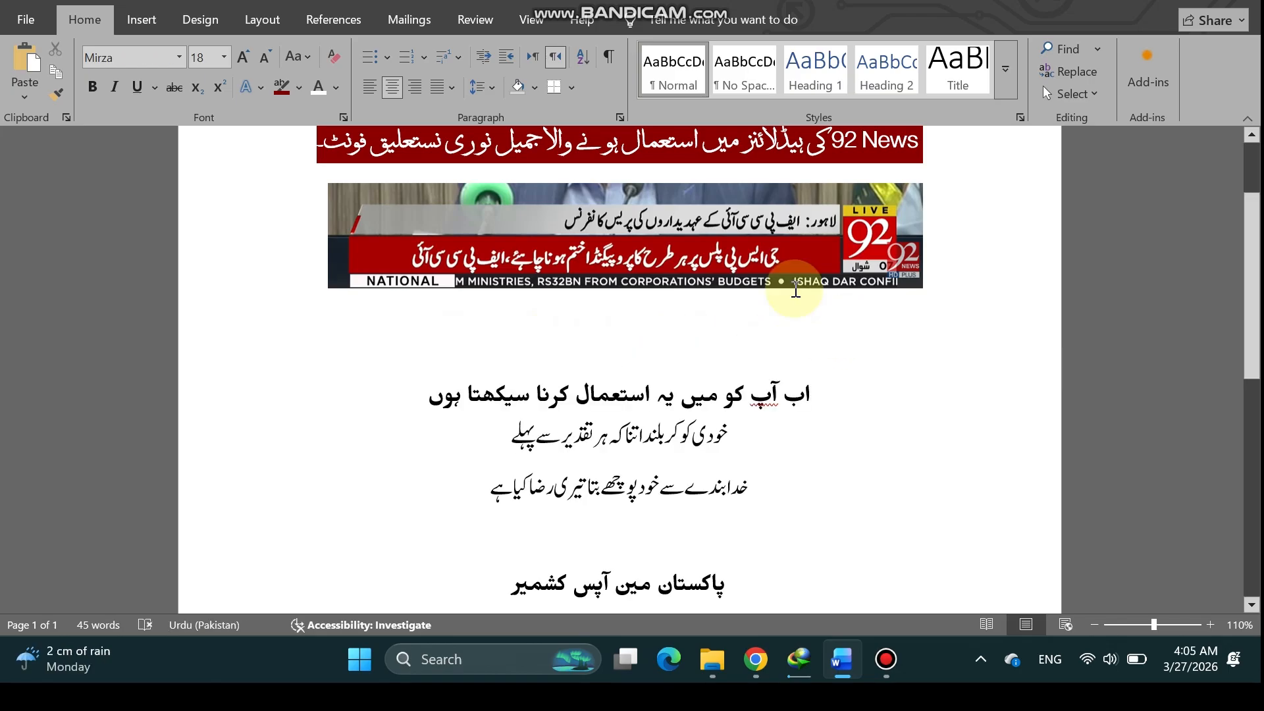
{"action": "left_click", "coordinate": [160, 59]}
{"action": "type", "text": "Jameel Noori Nastaleeq"}
{"action": "key", "text": "Return"}
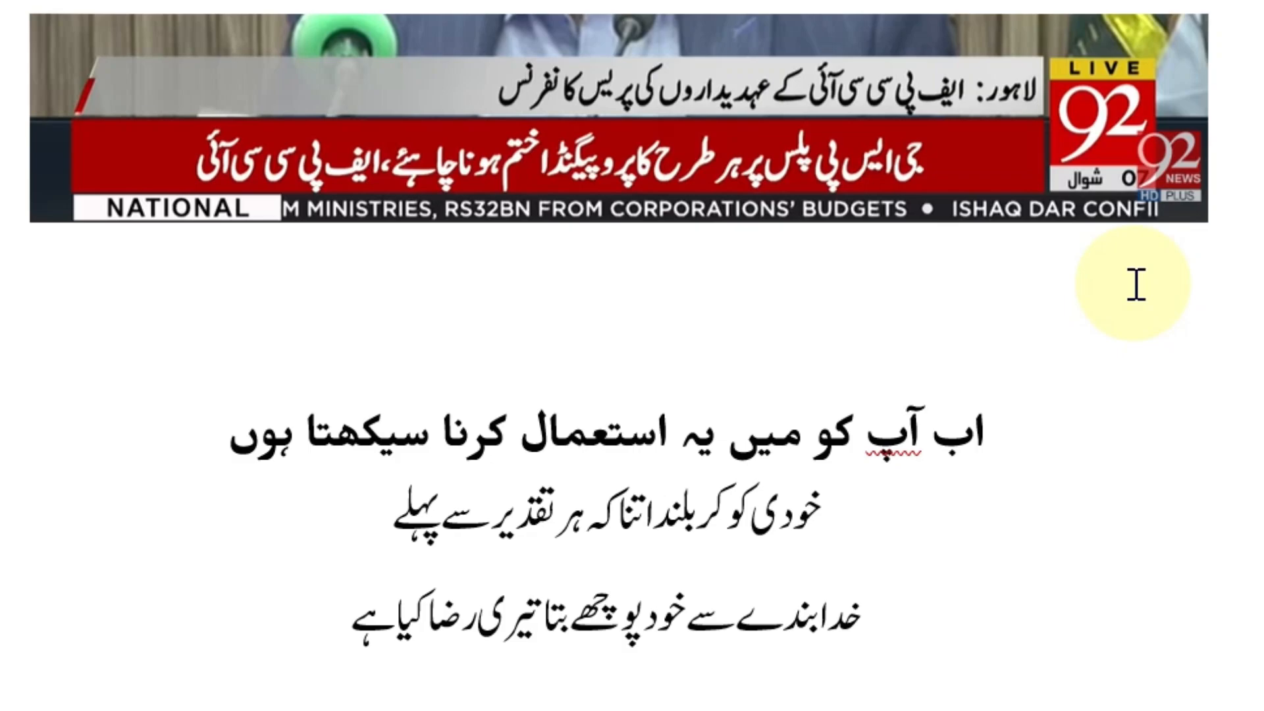
- Write "لاہور: ایف پی سی سی آئی کے" on the blank line under the news picture
{"action": "type", "text": "لاہور"}
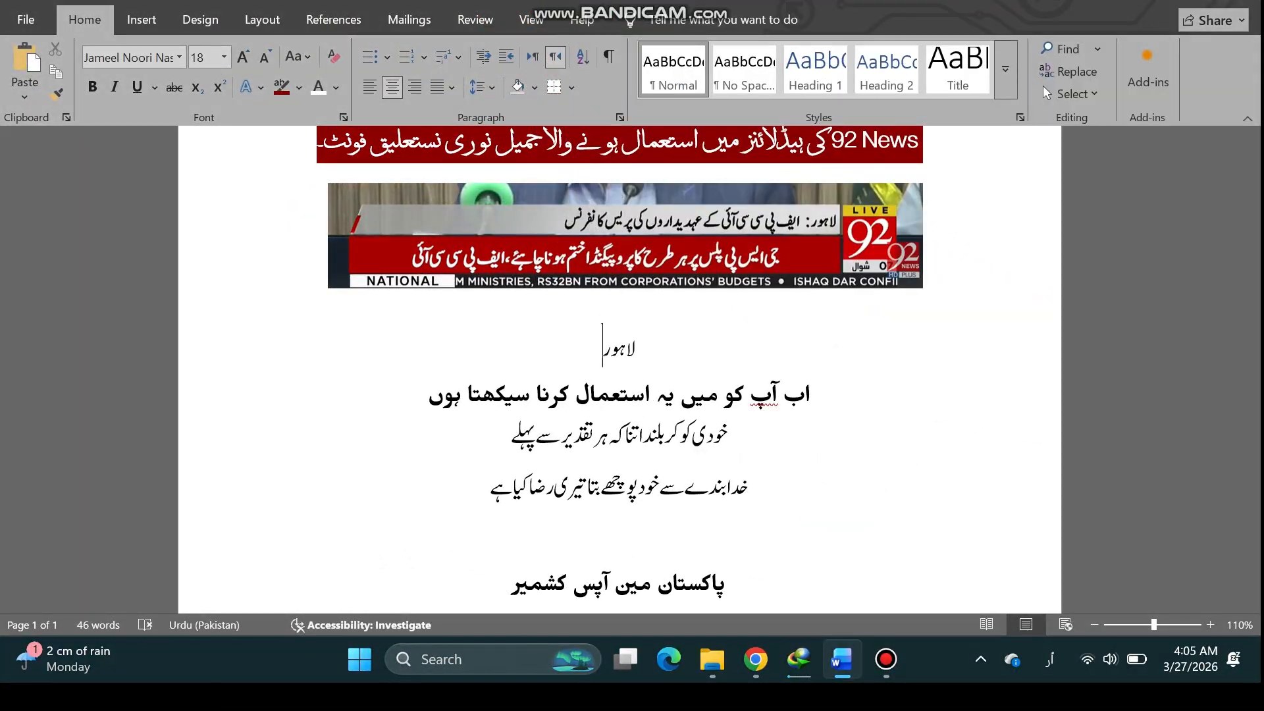
{"action": "type", "text": ": ایف"}
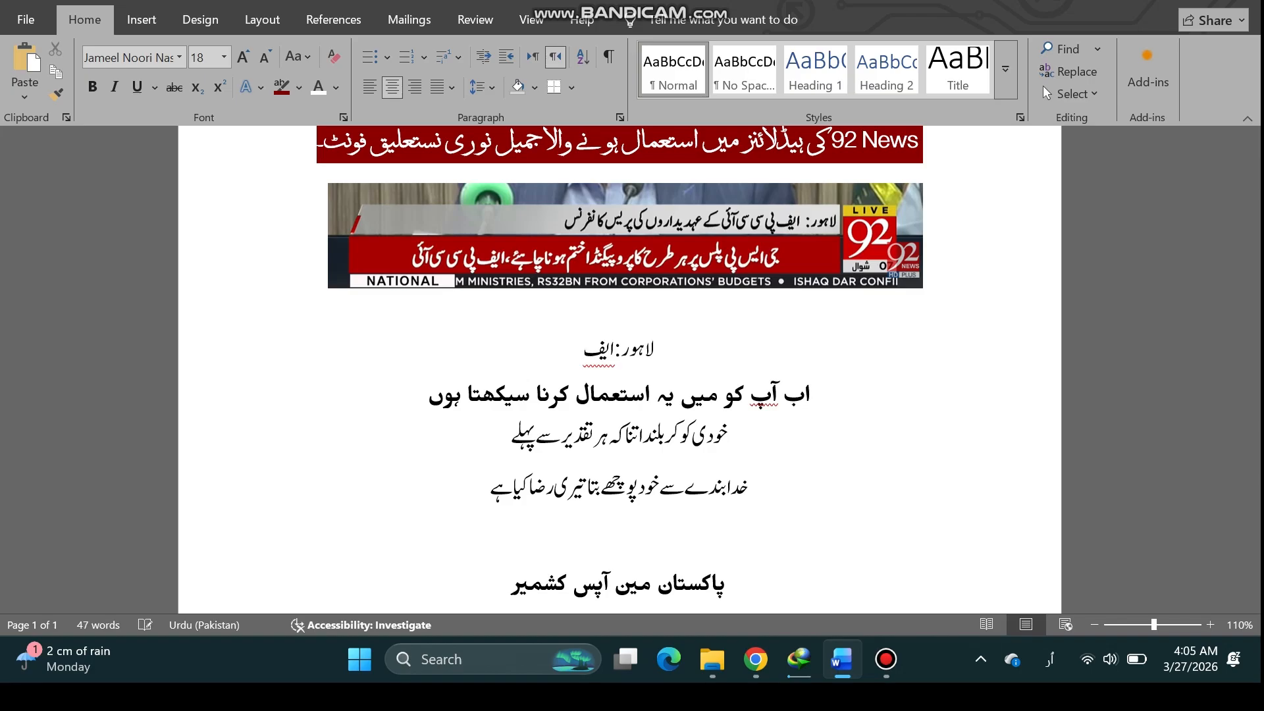
{"action": "type", "text": " پی سی سی"}
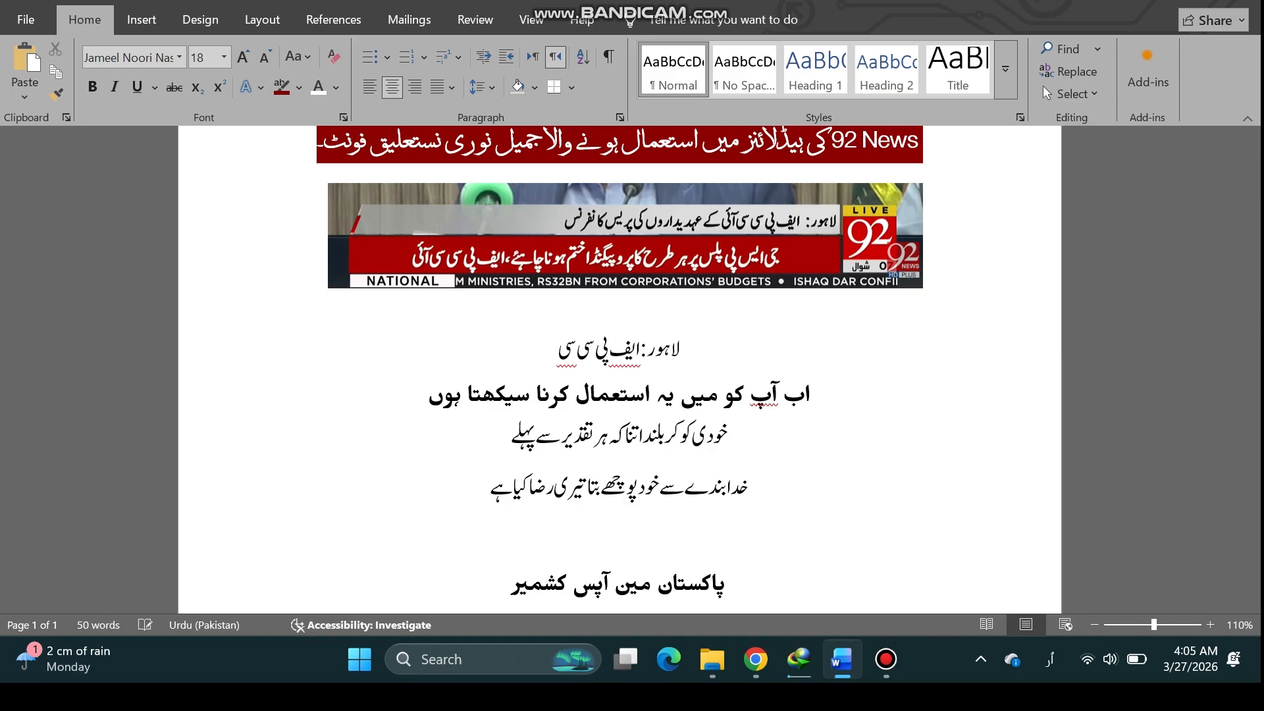
{"action": "type", "text": "ا"}
{"action": "type", "text": "ئی کے"}
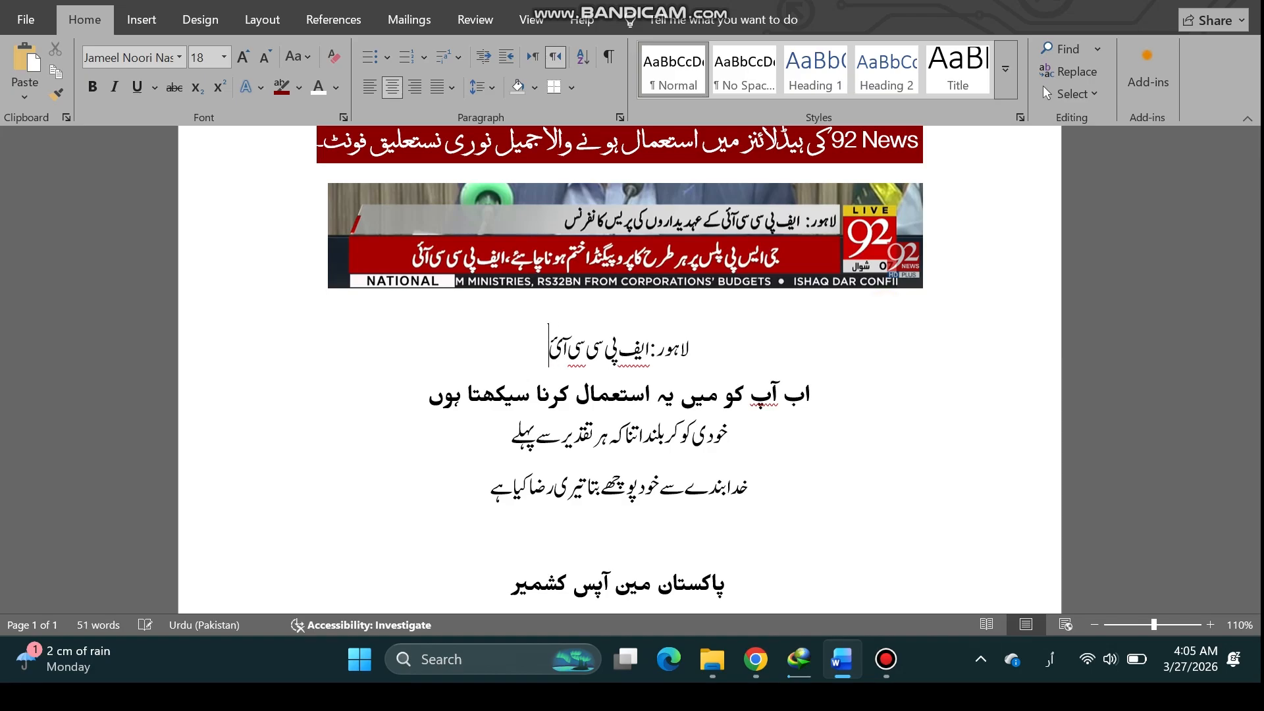
- Continue the first headline line with "عہدیداروں", correcting the mistyped start of the word
{"action": "type", "text": "رہد"}
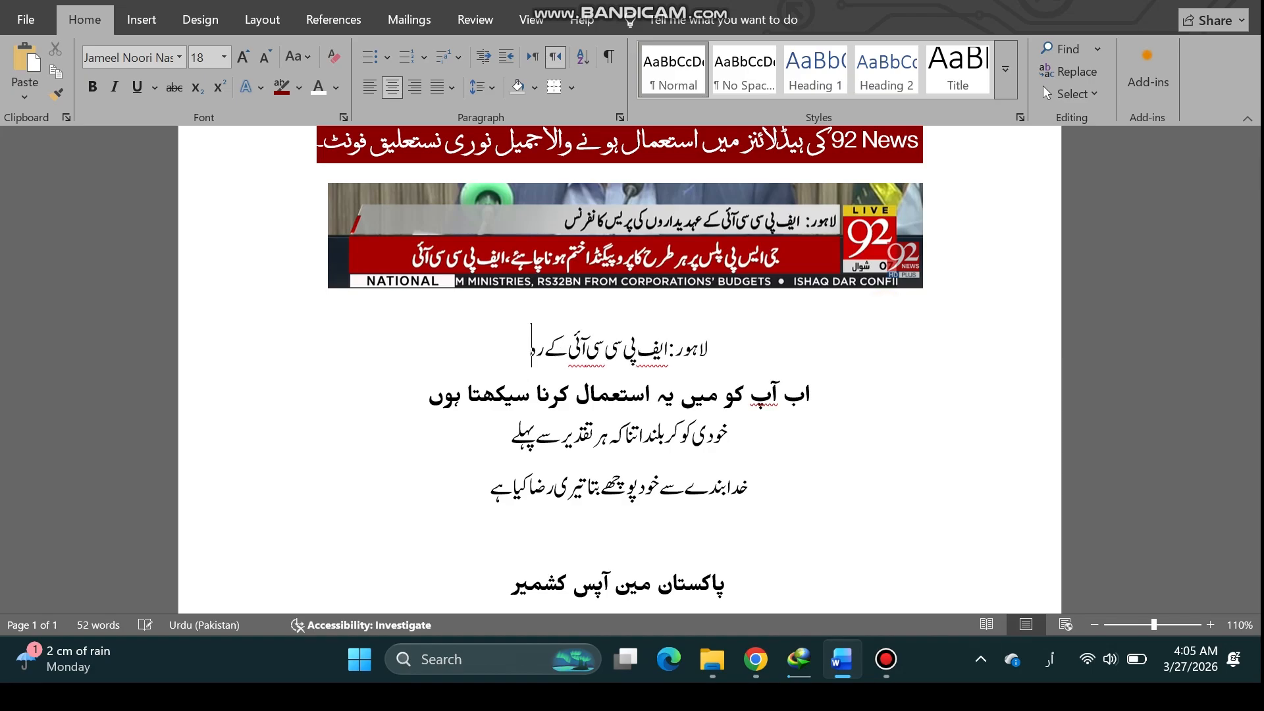
{"action": "key", "text": "BackSpace"}
{"action": "key", "text": "BackSpace"}
{"action": "key", "text": "BackSpace"}
{"action": "type", "text": "عہد"}
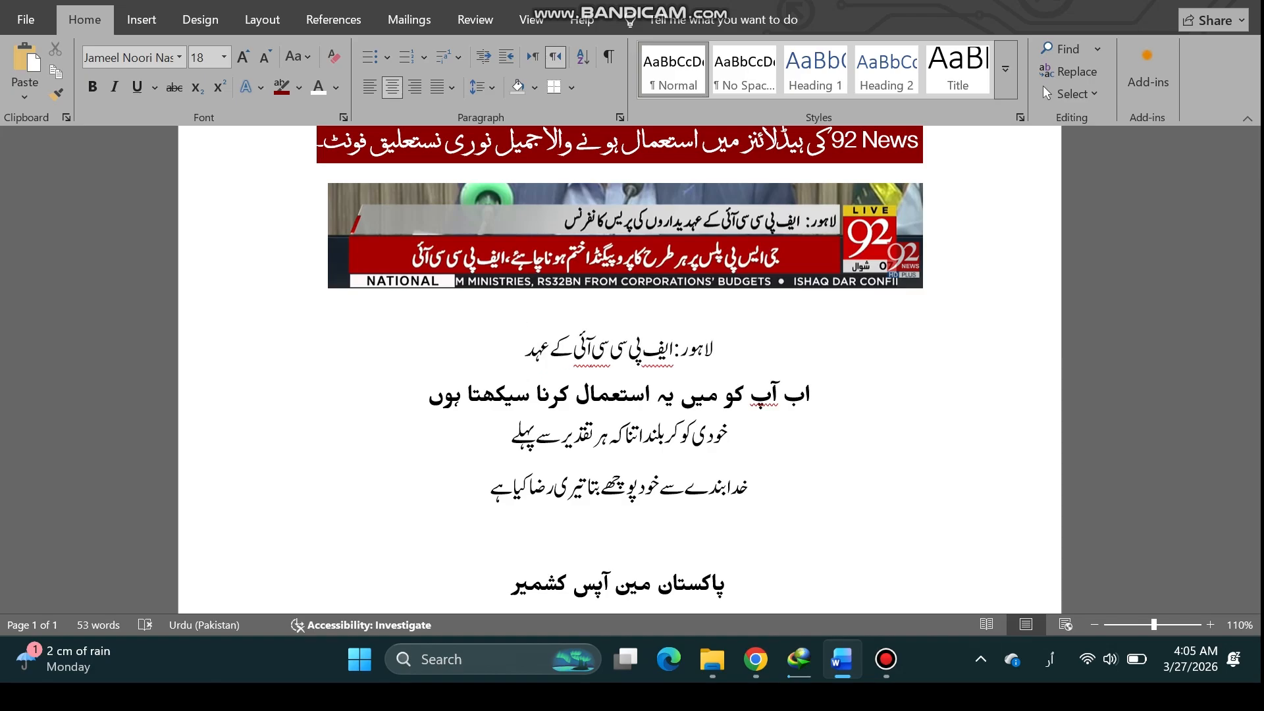
{"action": "type", "text": "یدار"}
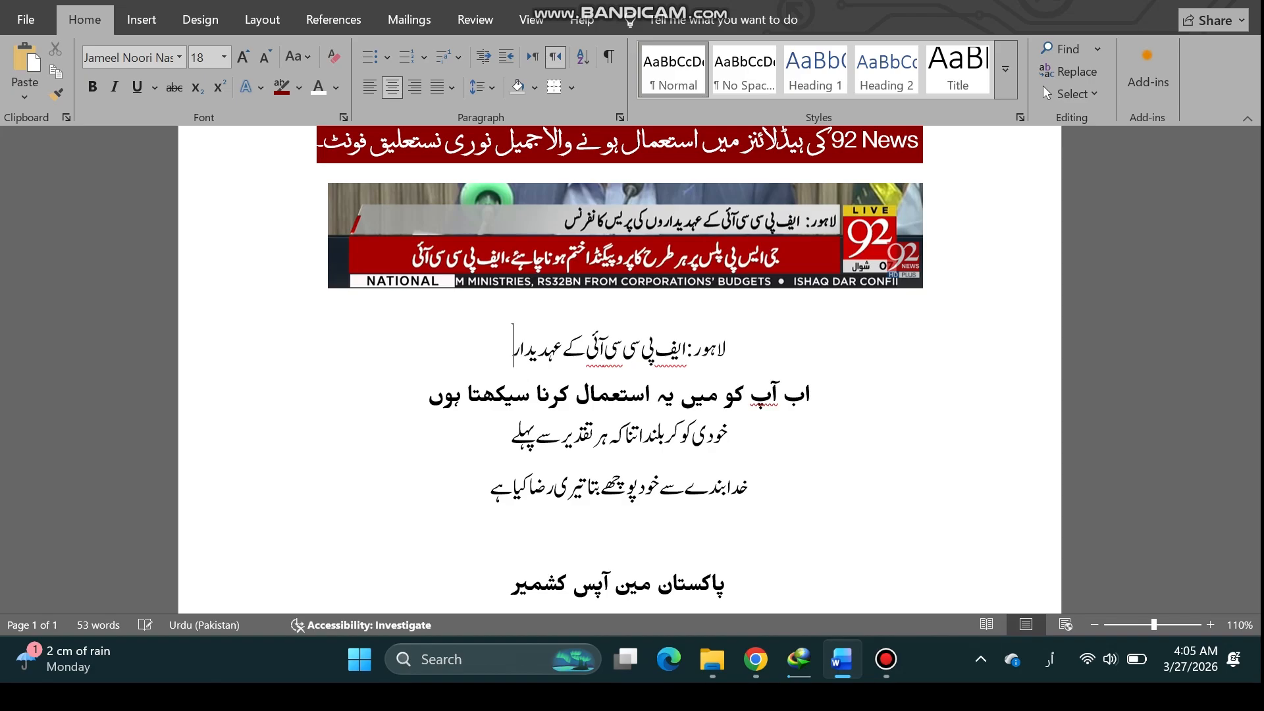
{"action": "type", "text": "وں"}
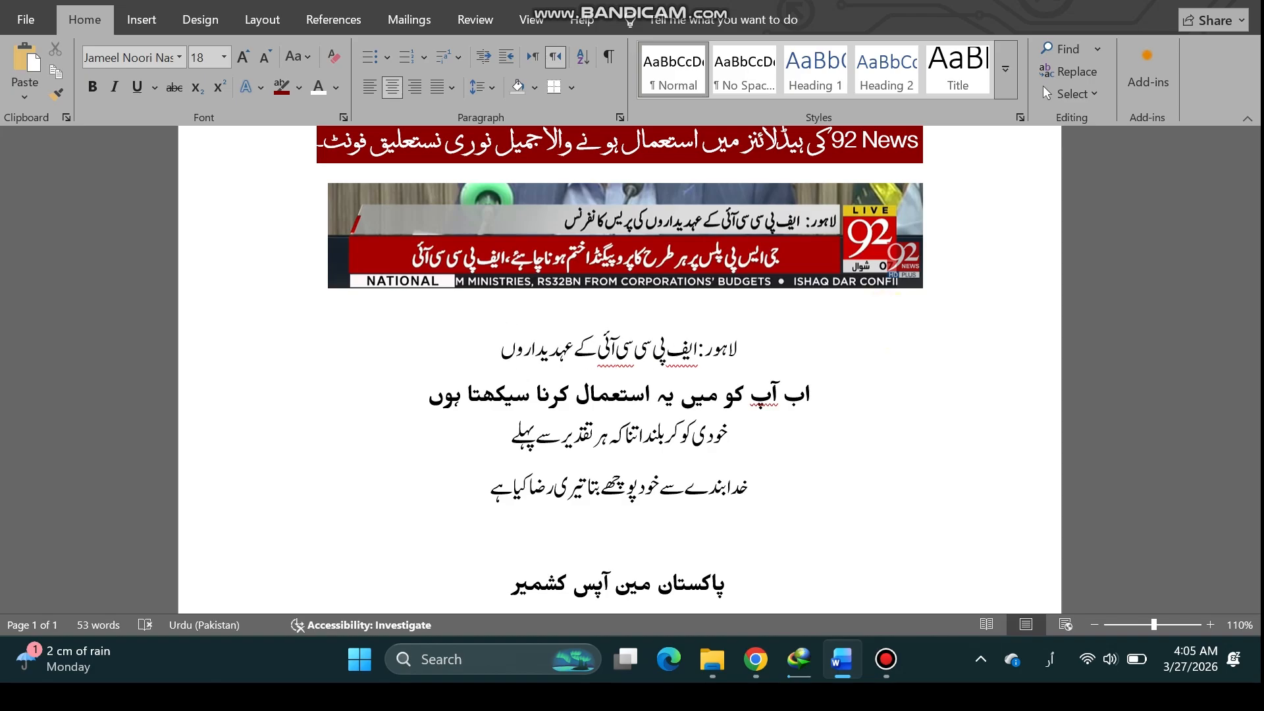
- Complete the first headline line with "کی پریس کانفرنس" and start a new line below it
{"action": "type", "text": " کی"}
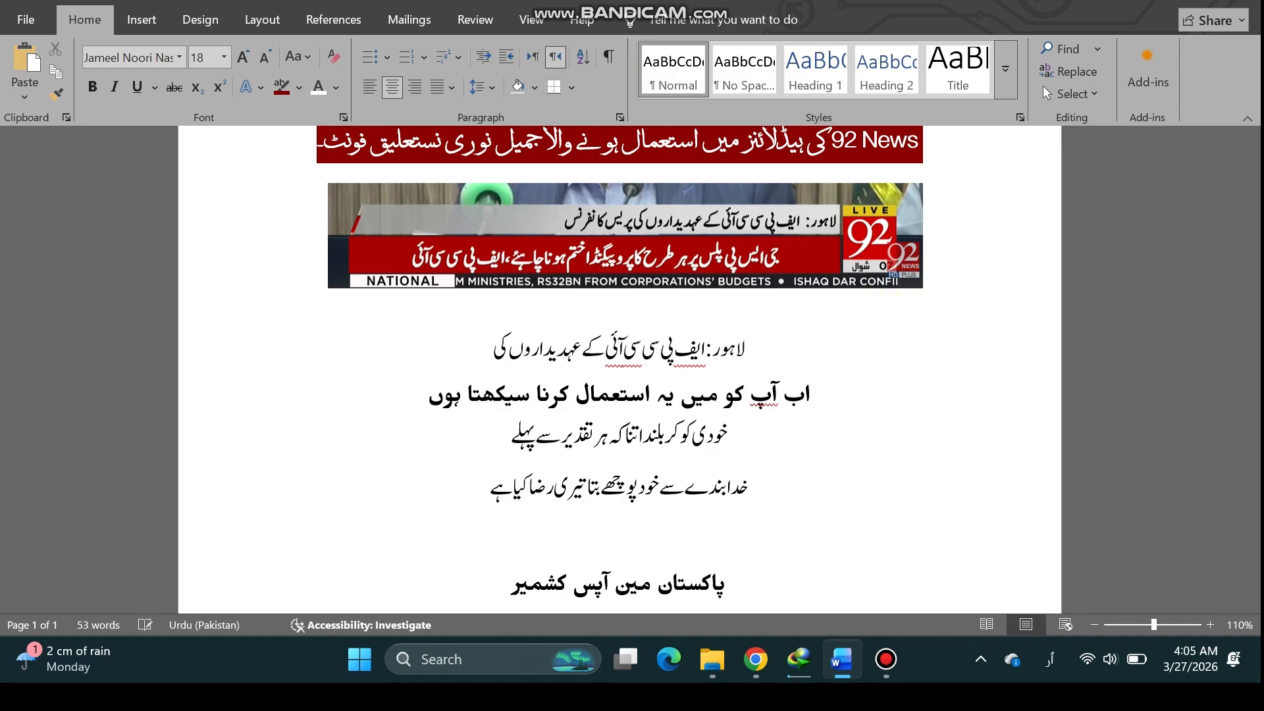
{"action": "type", "text": " پریس"}
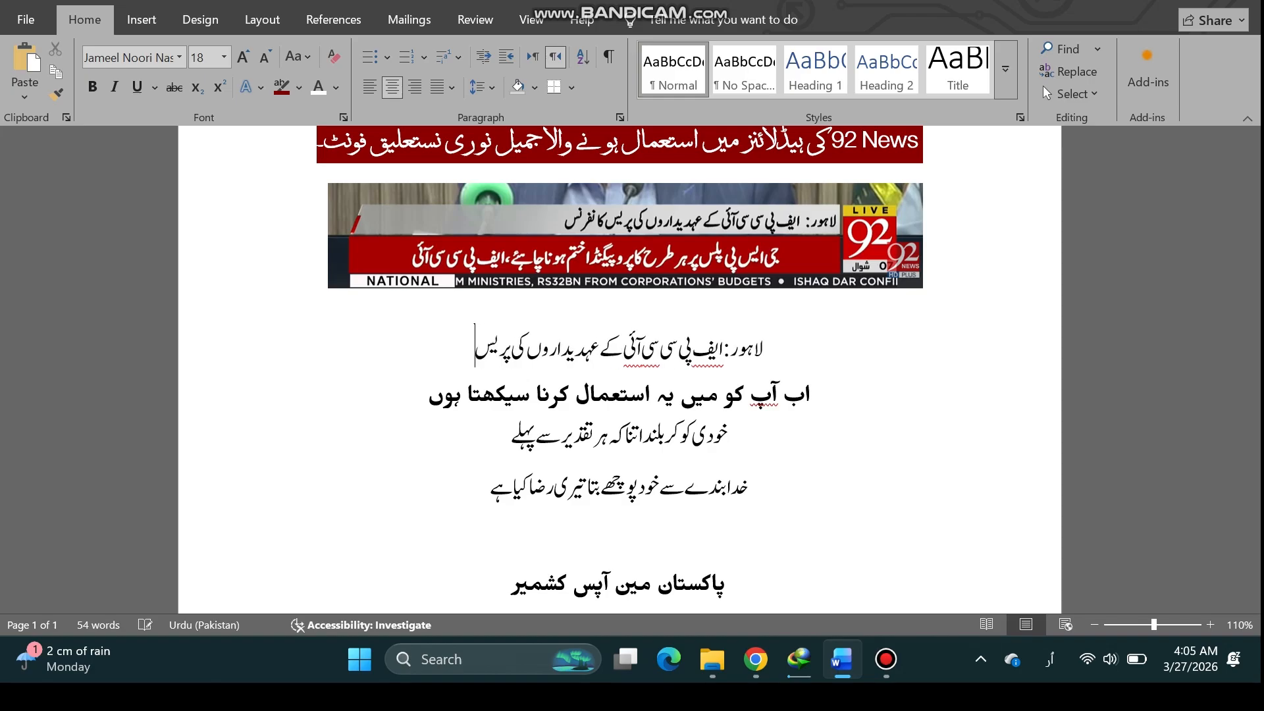
{"action": "type", "text": " کانفر"}
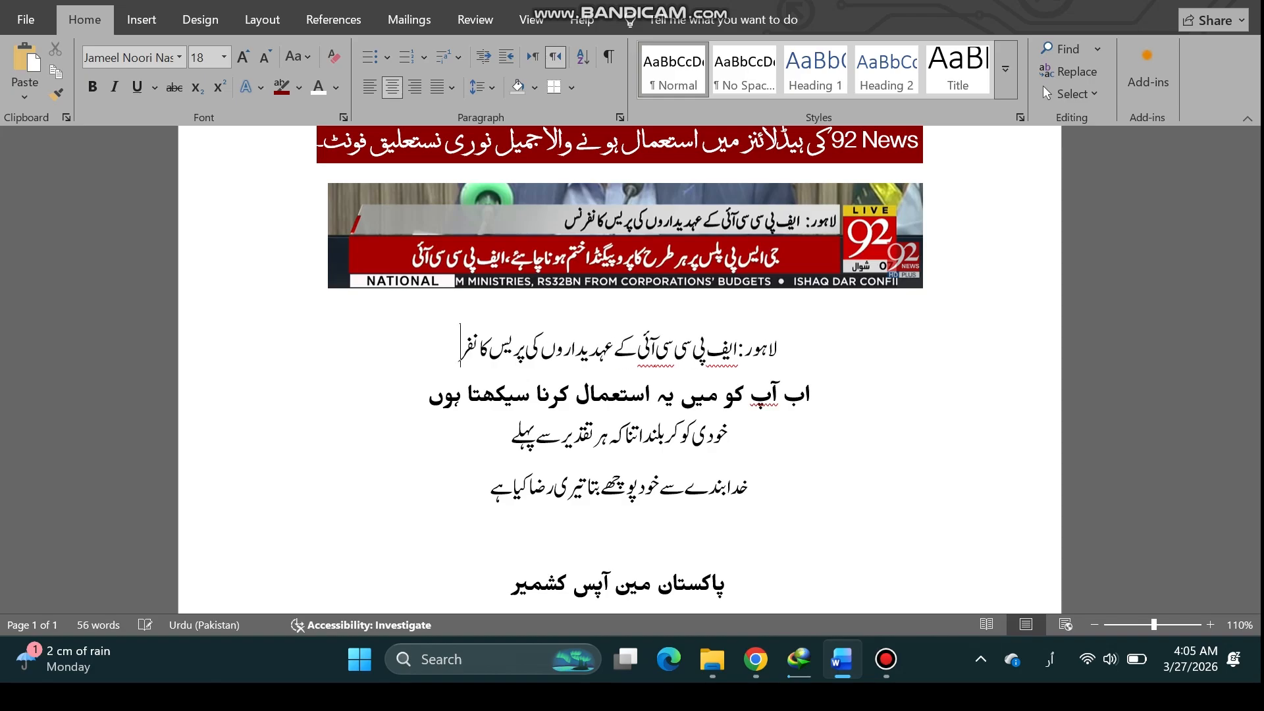
{"action": "type", "text": "نس"}
{"action": "key", "text": "Return"}
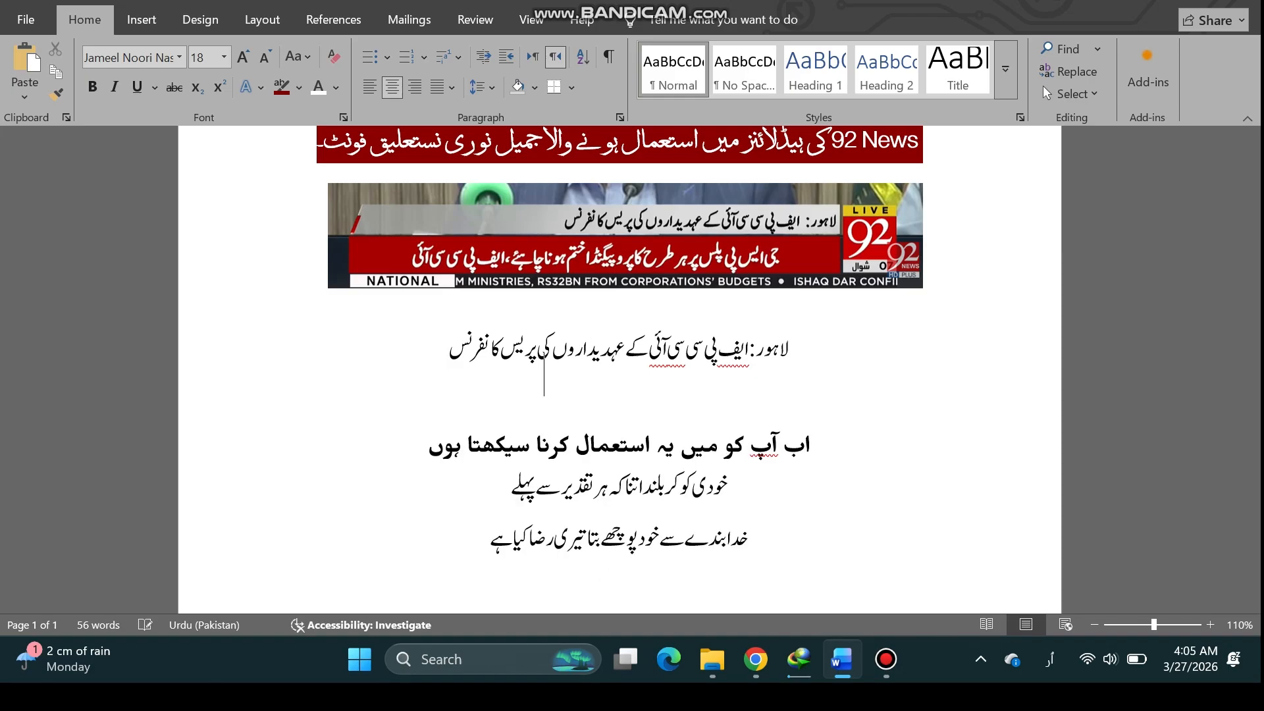
- Write "جی ایس پی پلس پر ہر طرح" on the second headline line, dismissing the download notification
{"action": "type", "text": "جی ایس پی"}
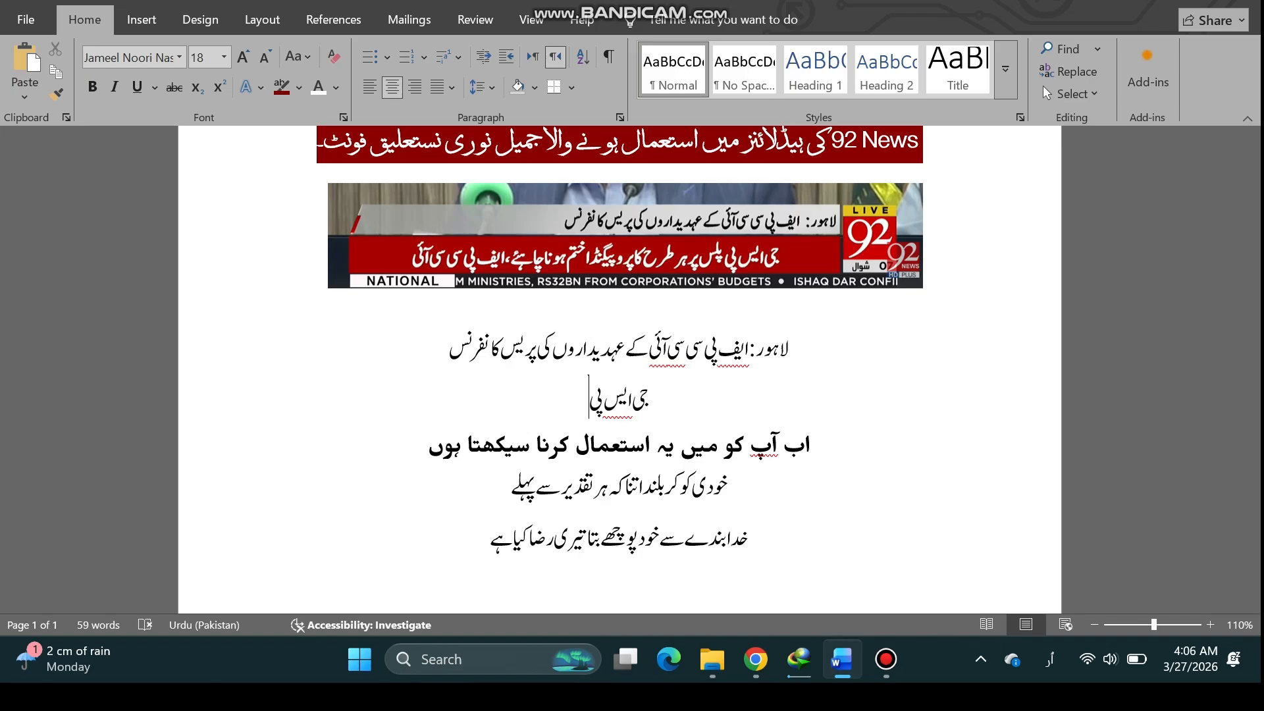
{"action": "type", "text": " پلس"}
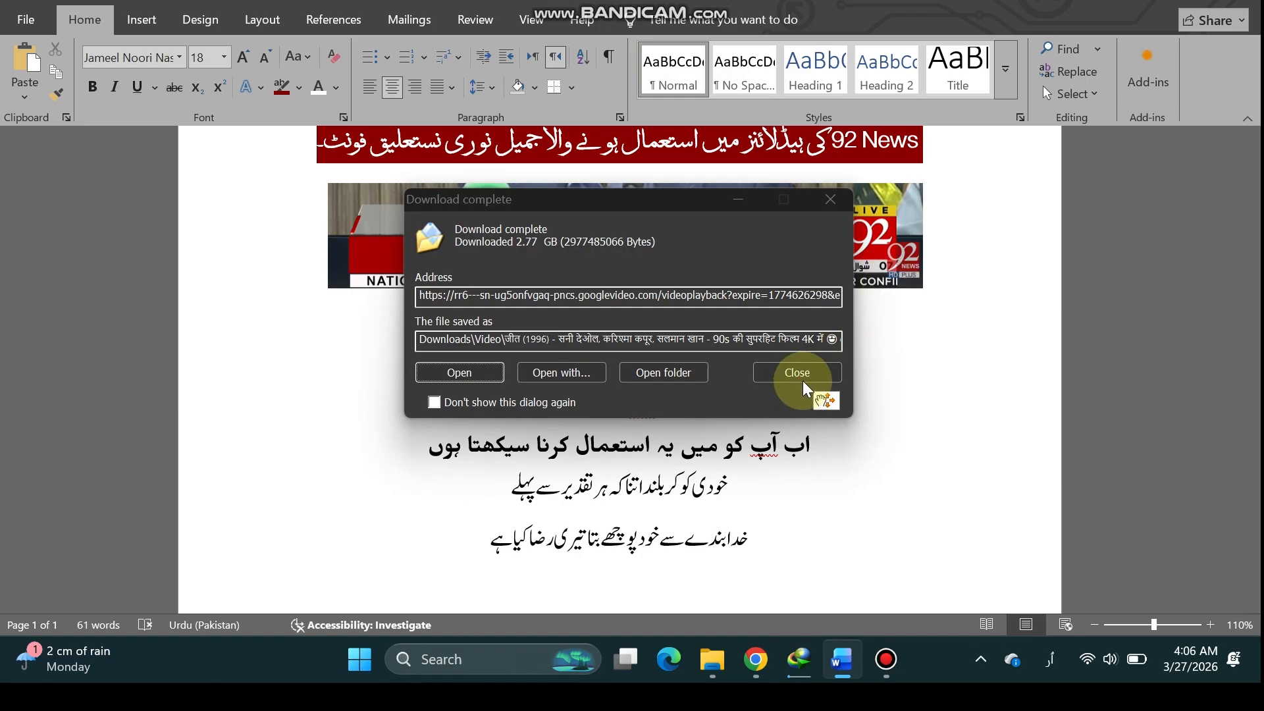
{"action": "left_click", "coordinate": [797, 373]}
{"action": "type", "text": "پر"}
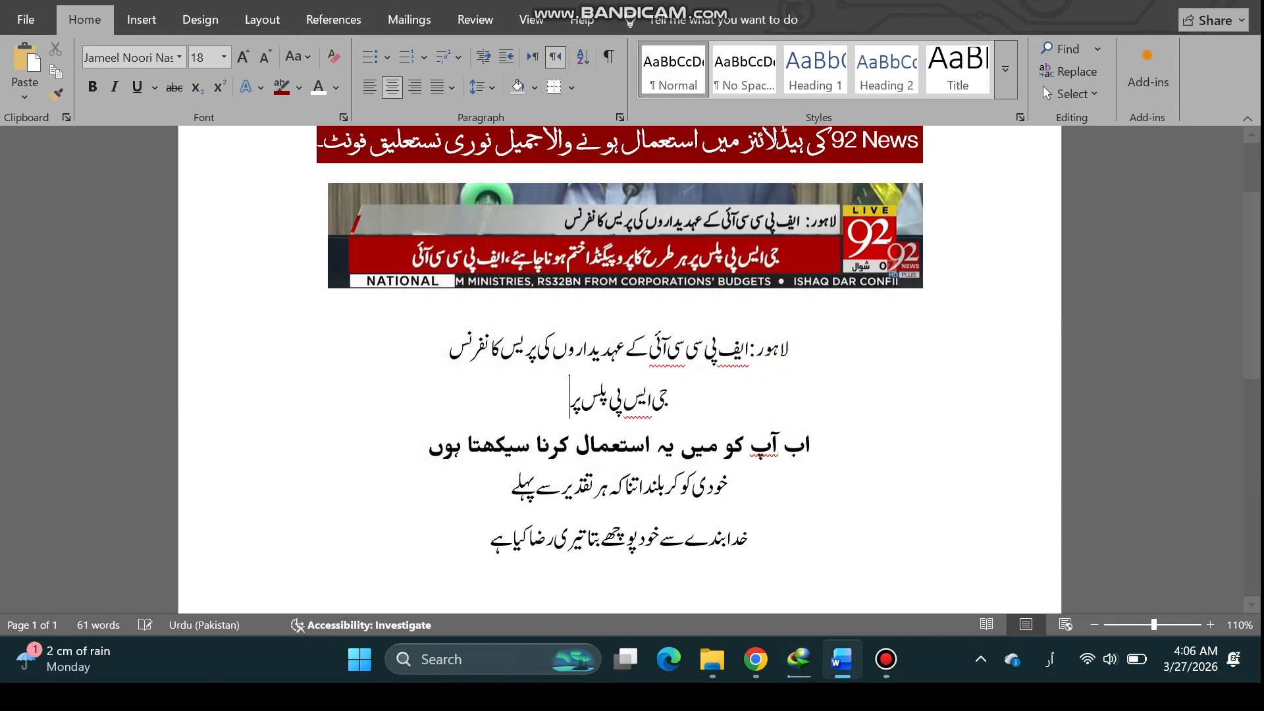
{"action": "type", "text": " ہر طر"}
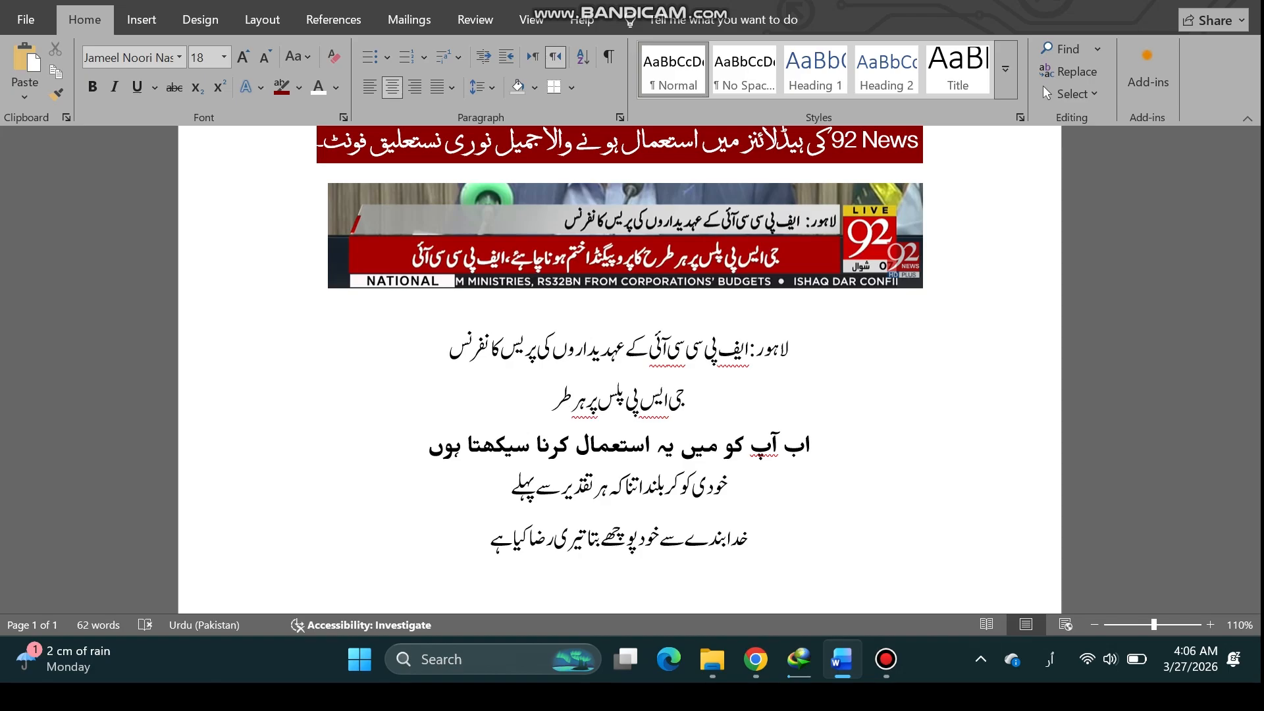
{"action": "type", "text": "ح"}
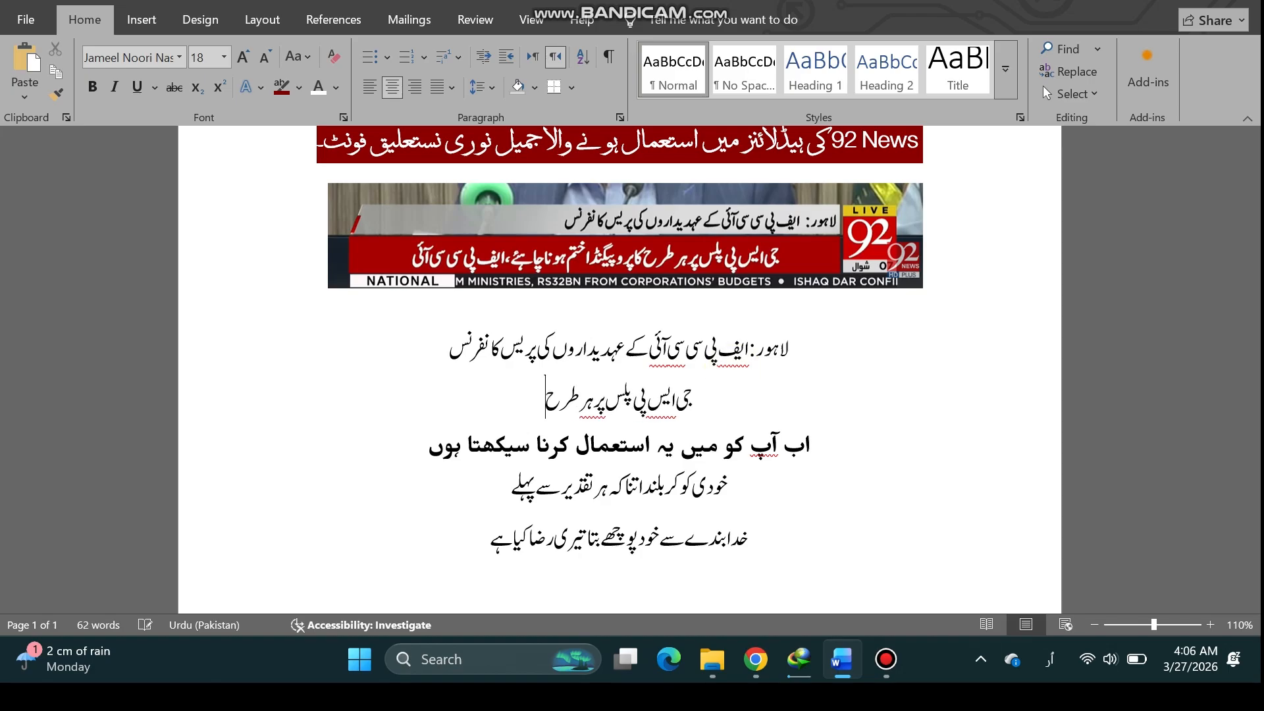
- Continue the second headline line with "کا پروپیگنڈا ختم ہونا چاہئے"
{"action": "type", "text": " کا"}
{"action": "type", "text": " پر"}
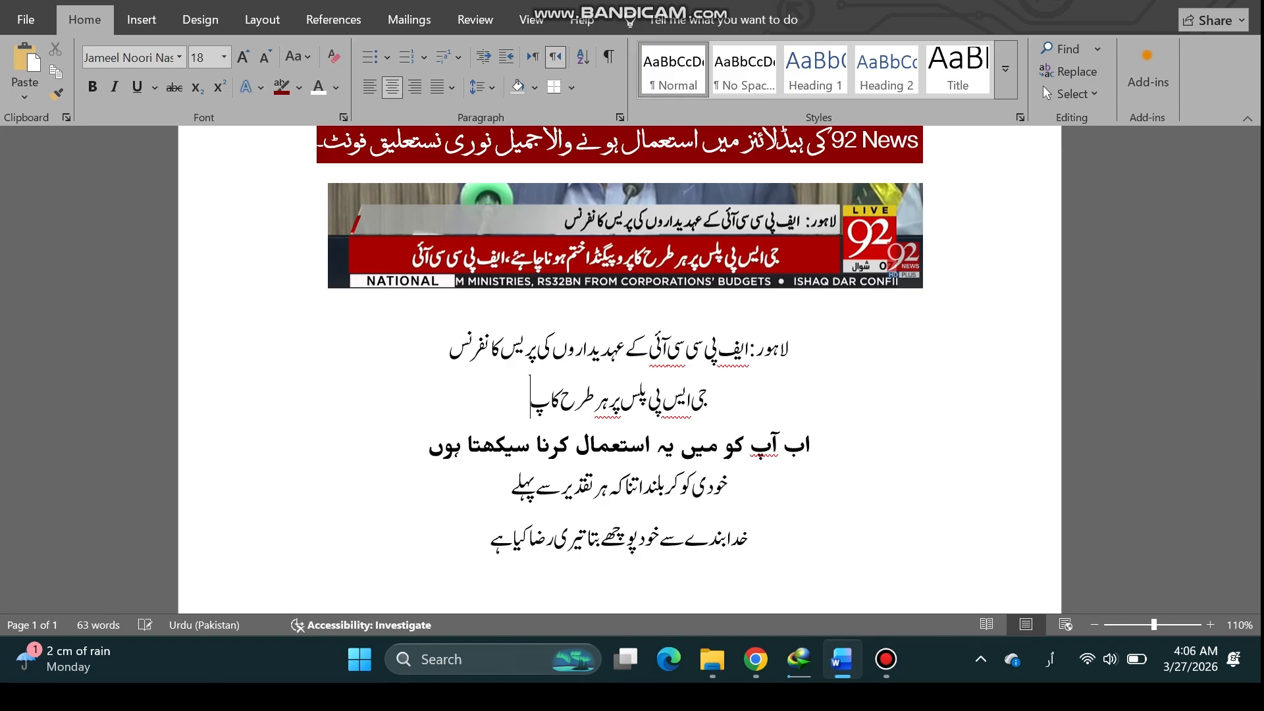
{"action": "type", "text": "وپی"}
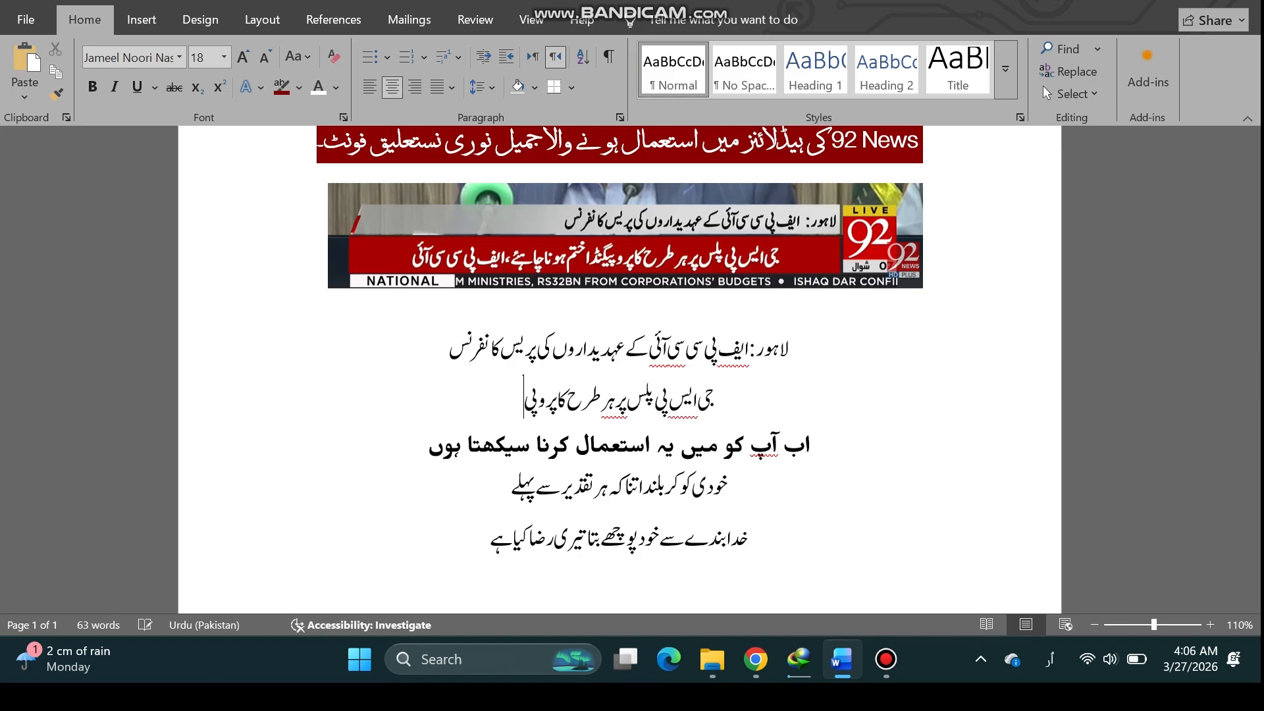
{"action": "type", "text": "گن"}
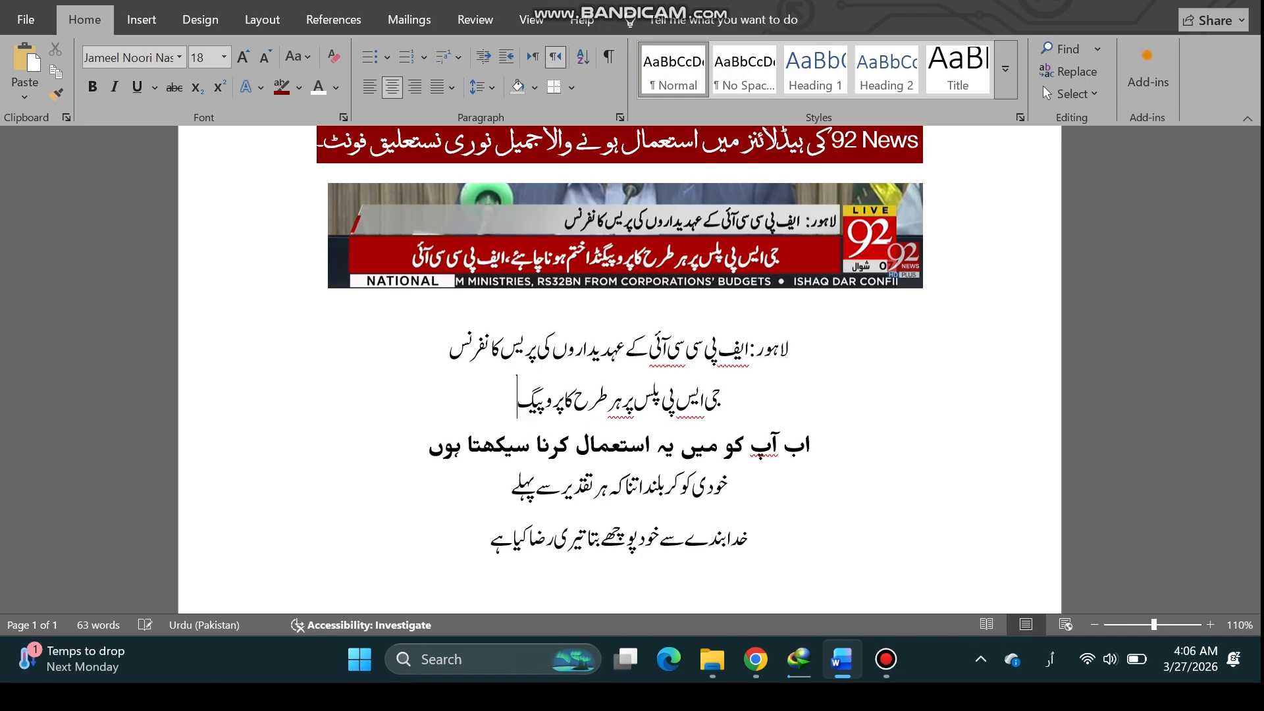
{"action": "type", "text": "ڈ"}
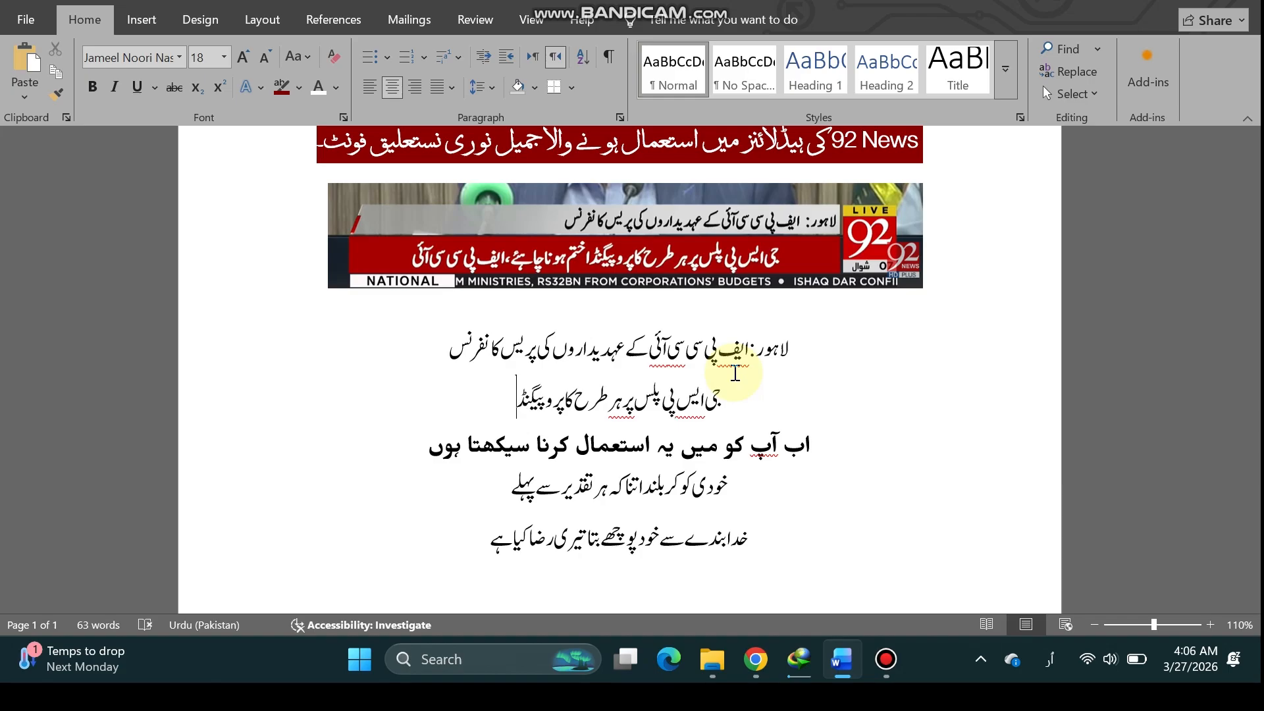
{"action": "type", "text": "ا ختم ہ"}
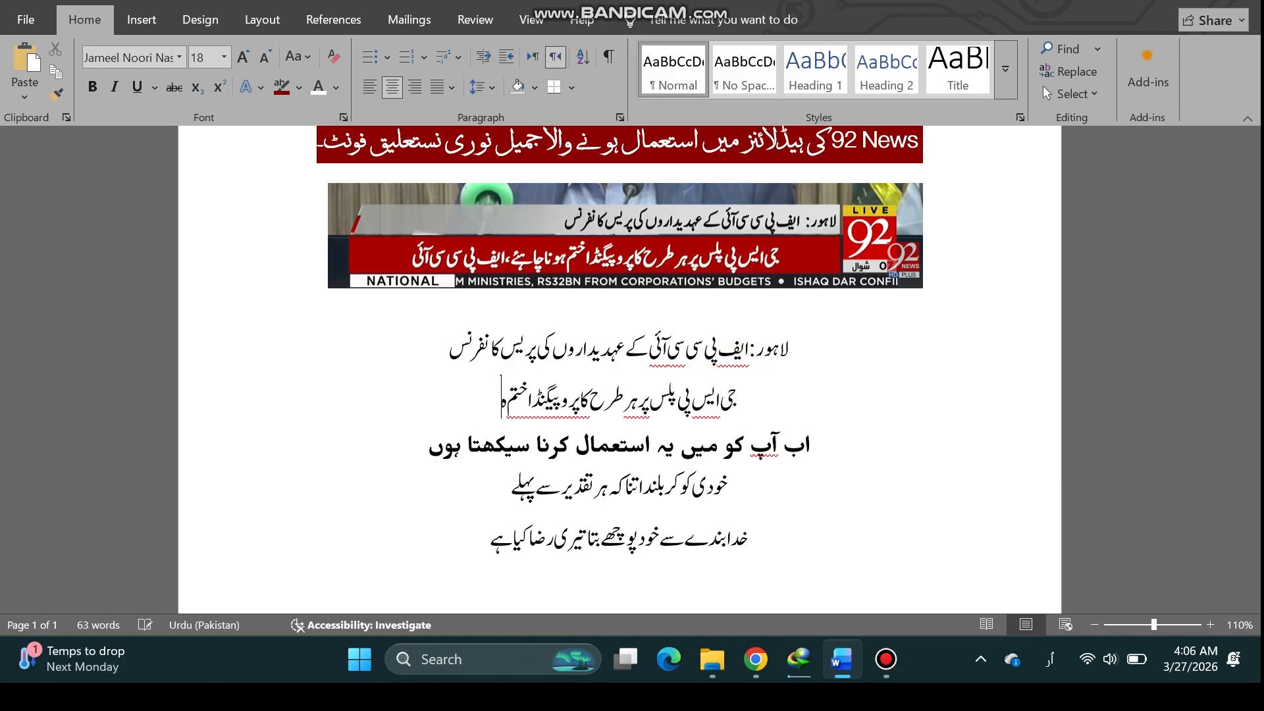
{"action": "type", "text": "ونا چا"}
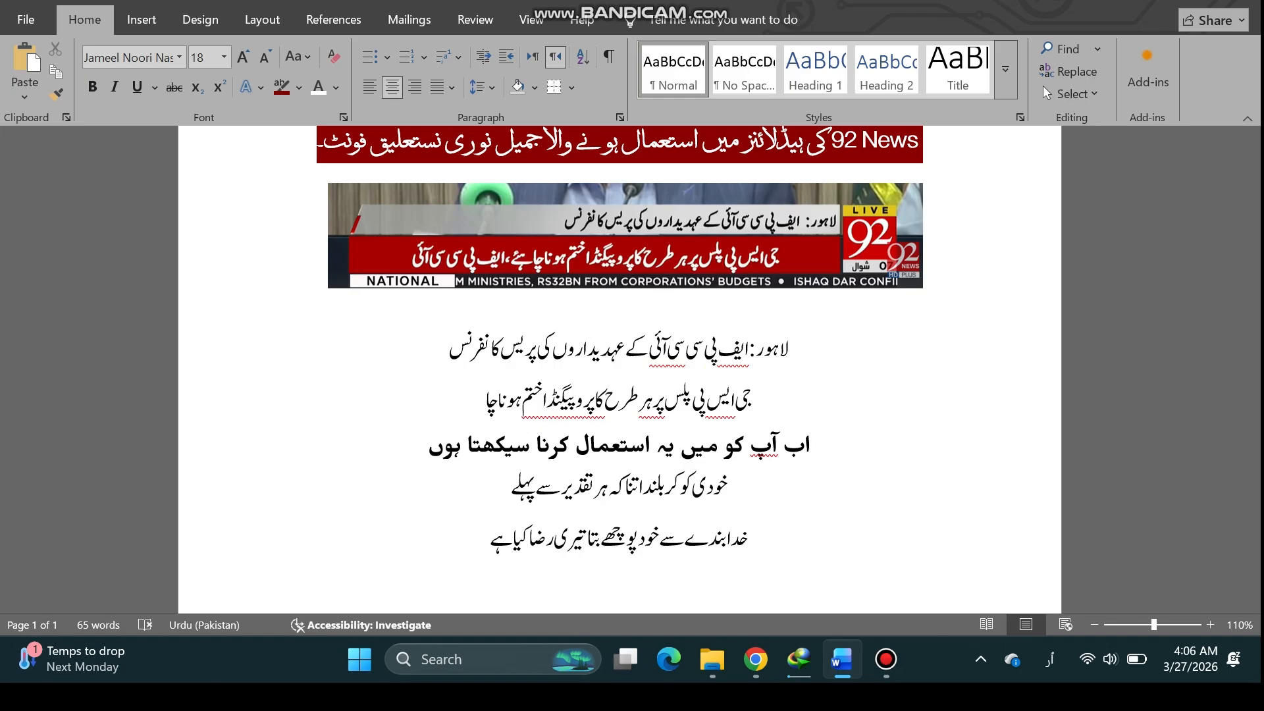
{"action": "type", "text": "ہیئے"}
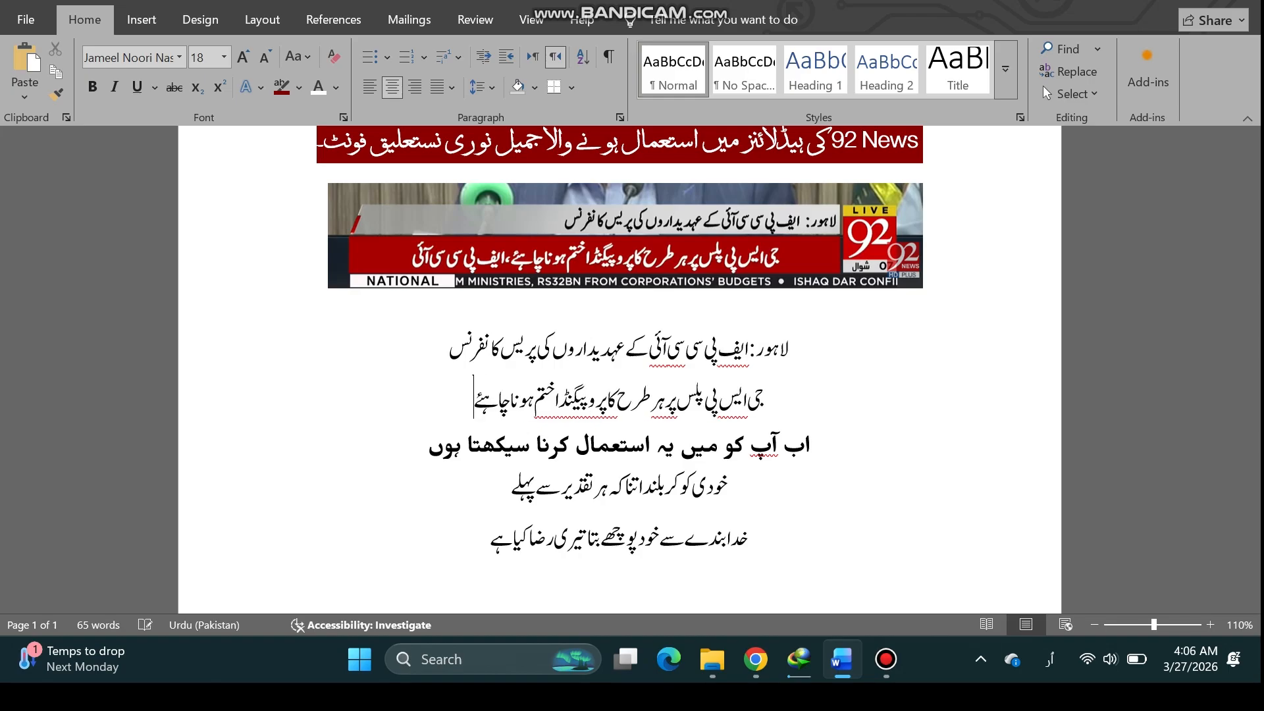
- Complete the second headline line with "،ایف پی سی آئی" and add two blank lines after it
{"action": "type", "text": "،"}
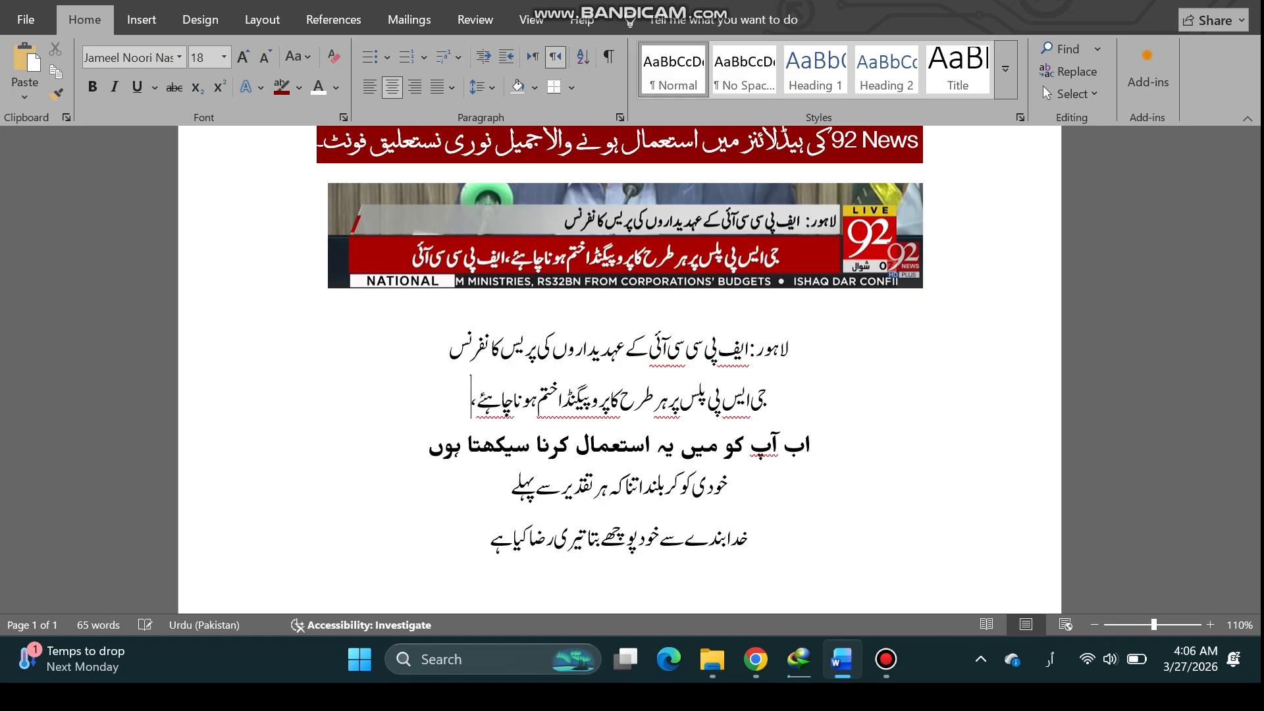
{"action": "type", "text": "ایف"}
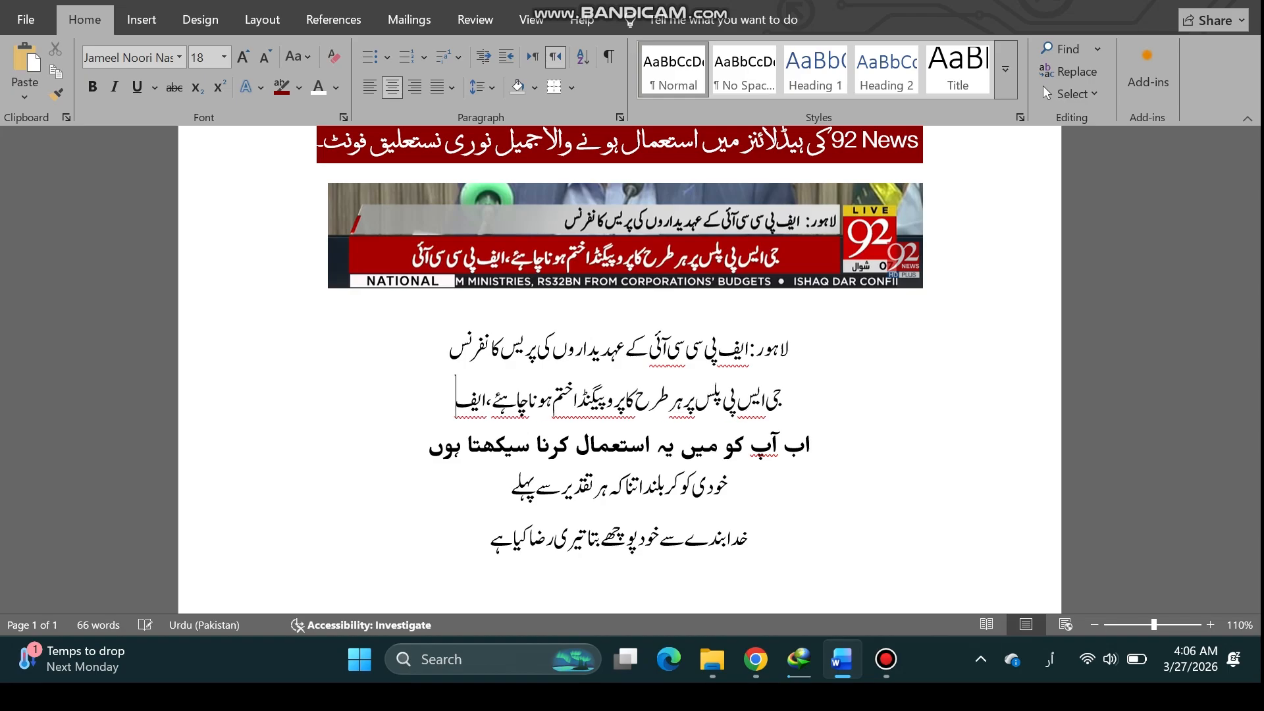
{"action": "type", "text": " پی"}
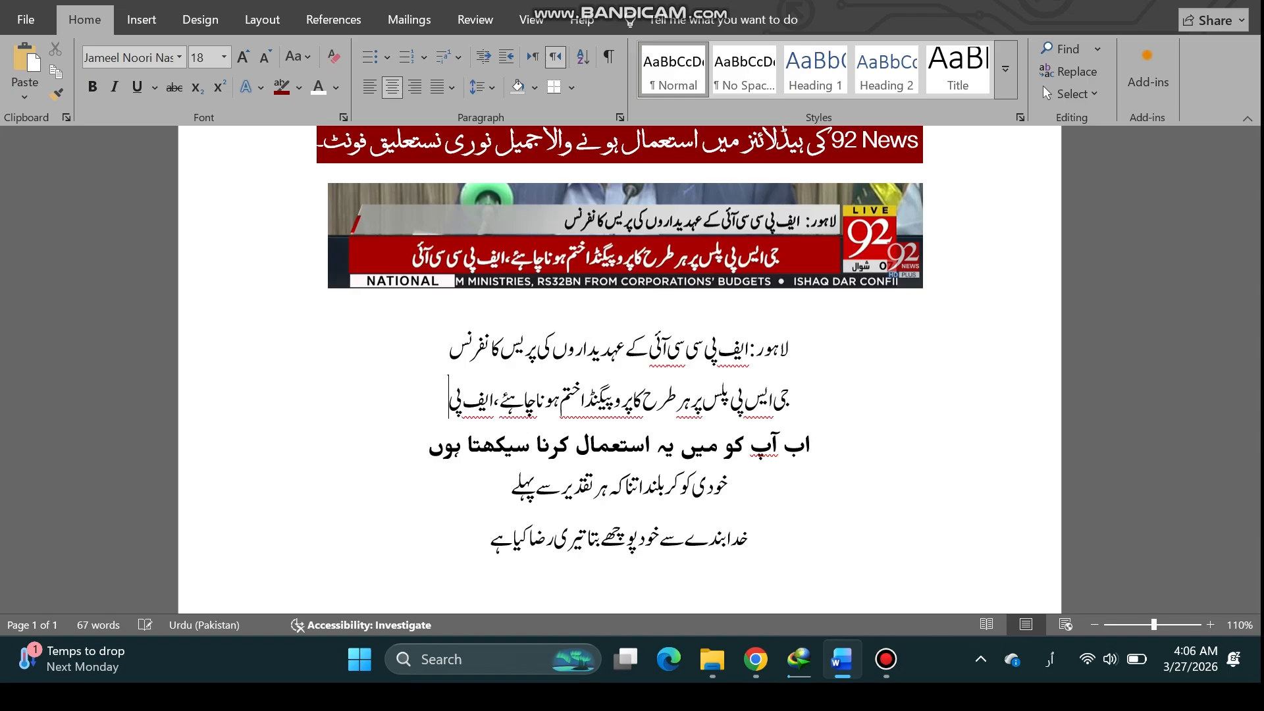
{"action": "type", "text": " سی آئی"}
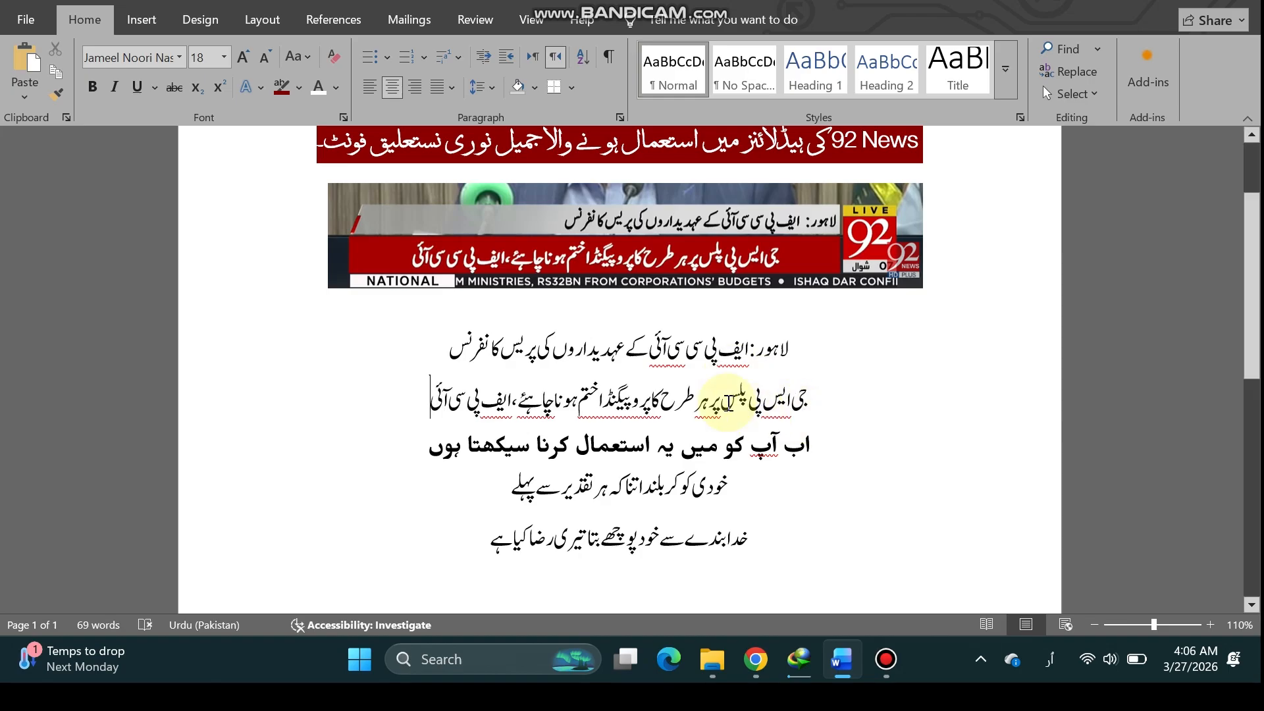
{"action": "key", "text": "Return"}
{"action": "key", "text": "Return"}
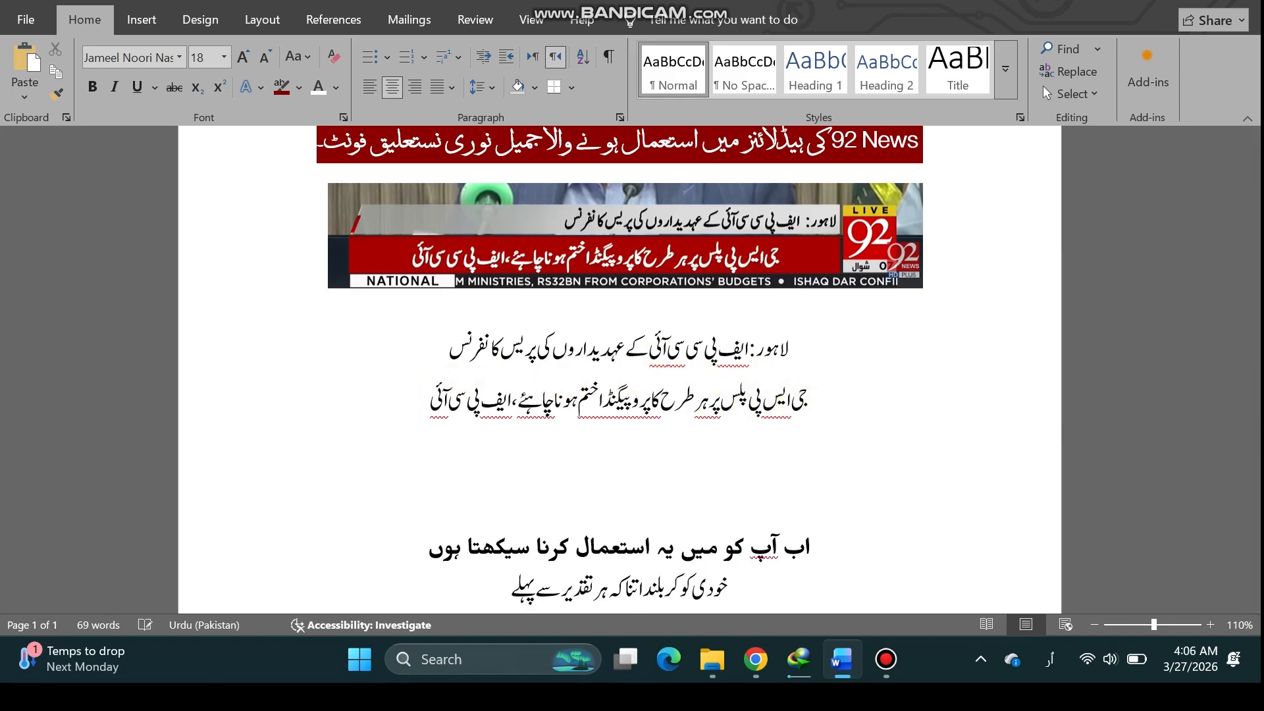
- Make the two headline lines under the news picture bold and highlight them in dark red
{"action": "left_click", "coordinate": [287, 341]}
{"action": "left_click_drag", "start_coordinate": [287, 387], "coordinate": [299, 429]}
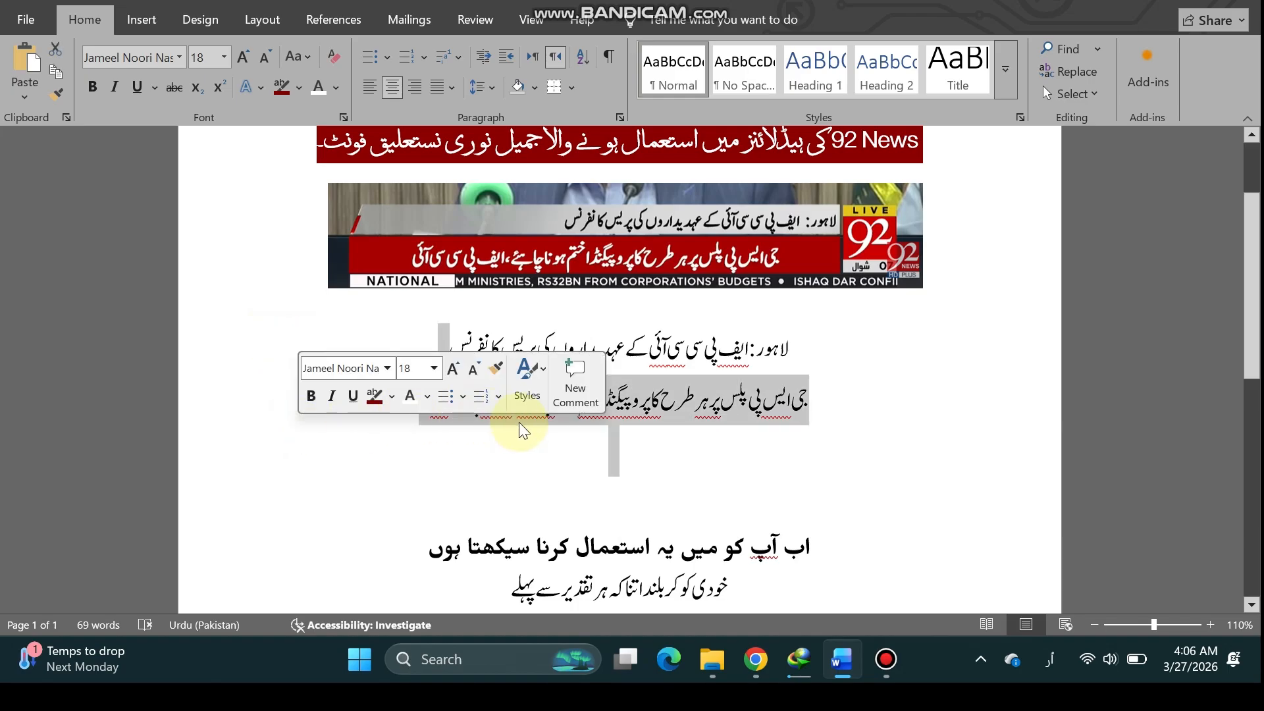
{"action": "left_click", "coordinate": [520, 426]}
{"action": "left_click_drag", "start_coordinate": [801, 338], "coordinate": [352, 413]}
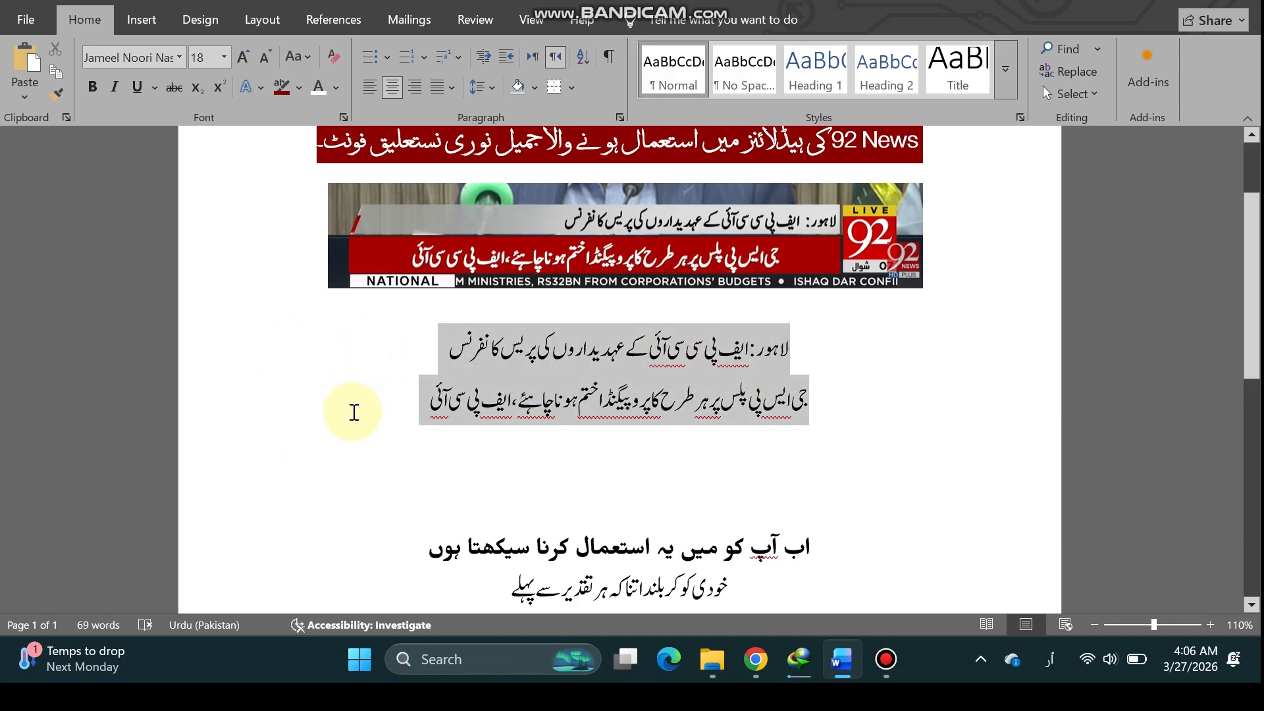
{"action": "left_click", "coordinate": [245, 56]}
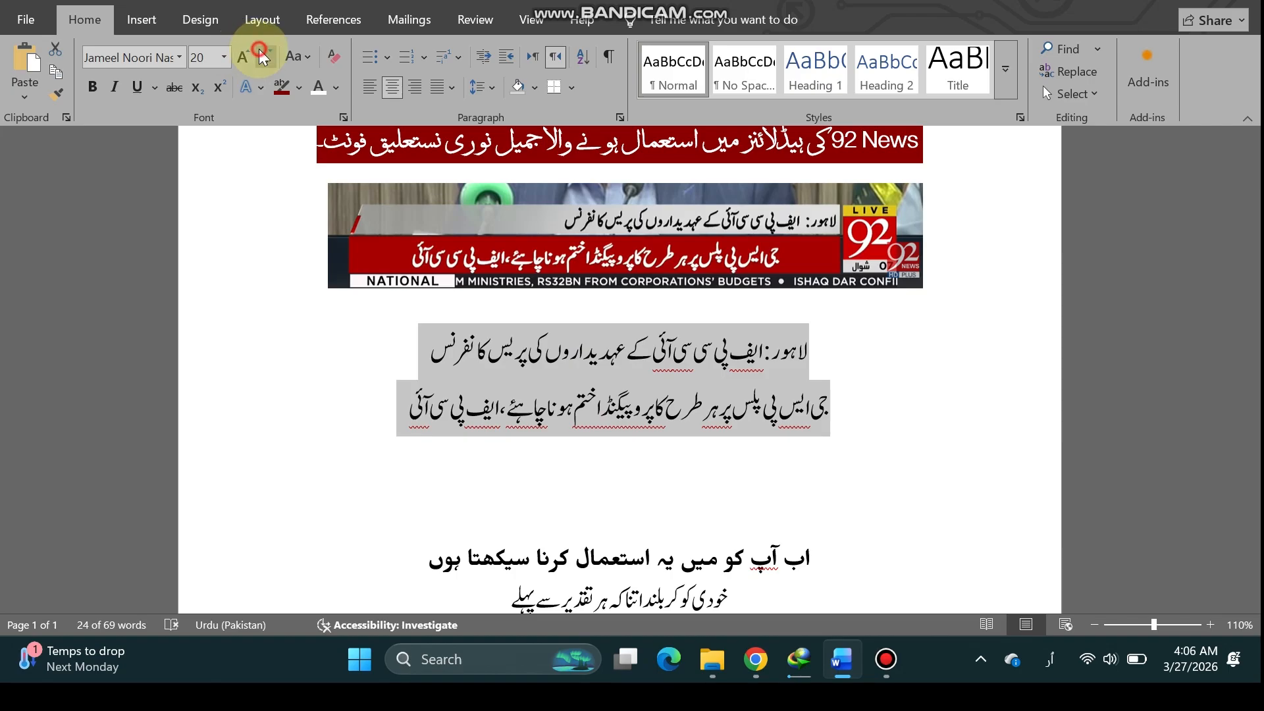
{"action": "left_click", "coordinate": [260, 53]}
{"action": "left_click", "coordinate": [91, 86]}
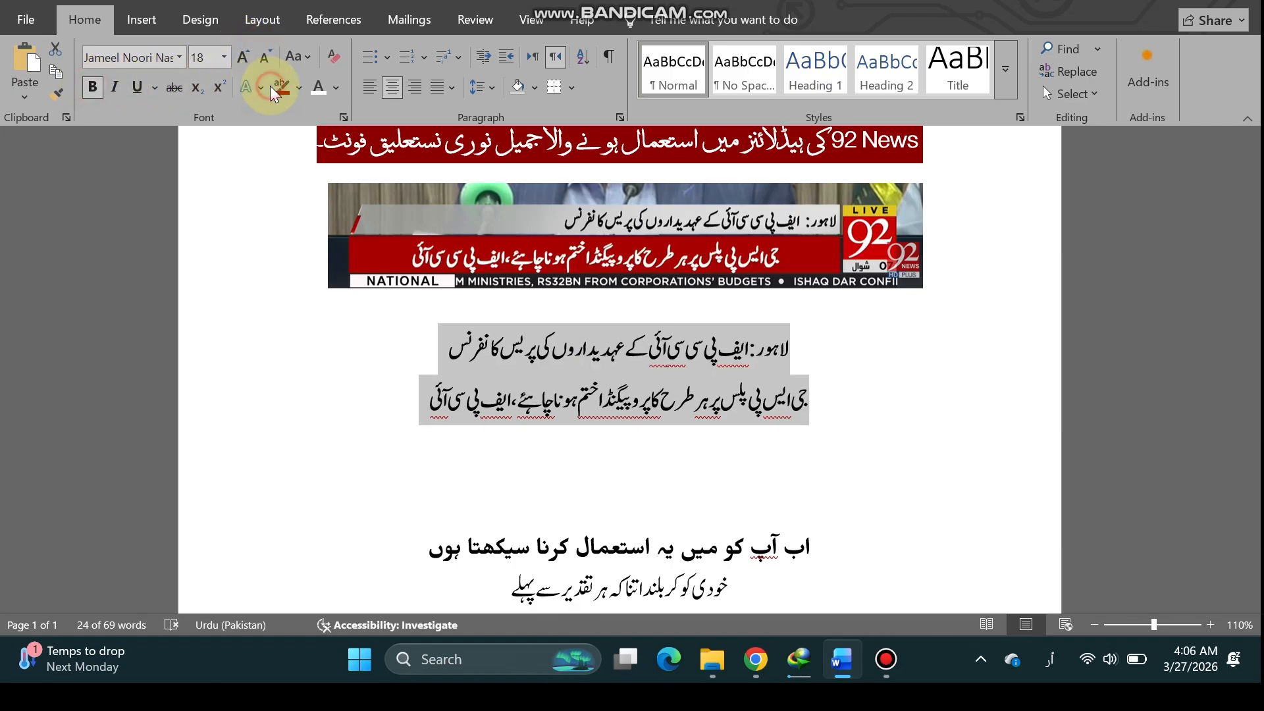
{"action": "left_click", "coordinate": [282, 89]}
- Color the text of the two headline lines white and extend the first line's highlight with trailing spaces
{"action": "left_click", "coordinate": [322, 97]}
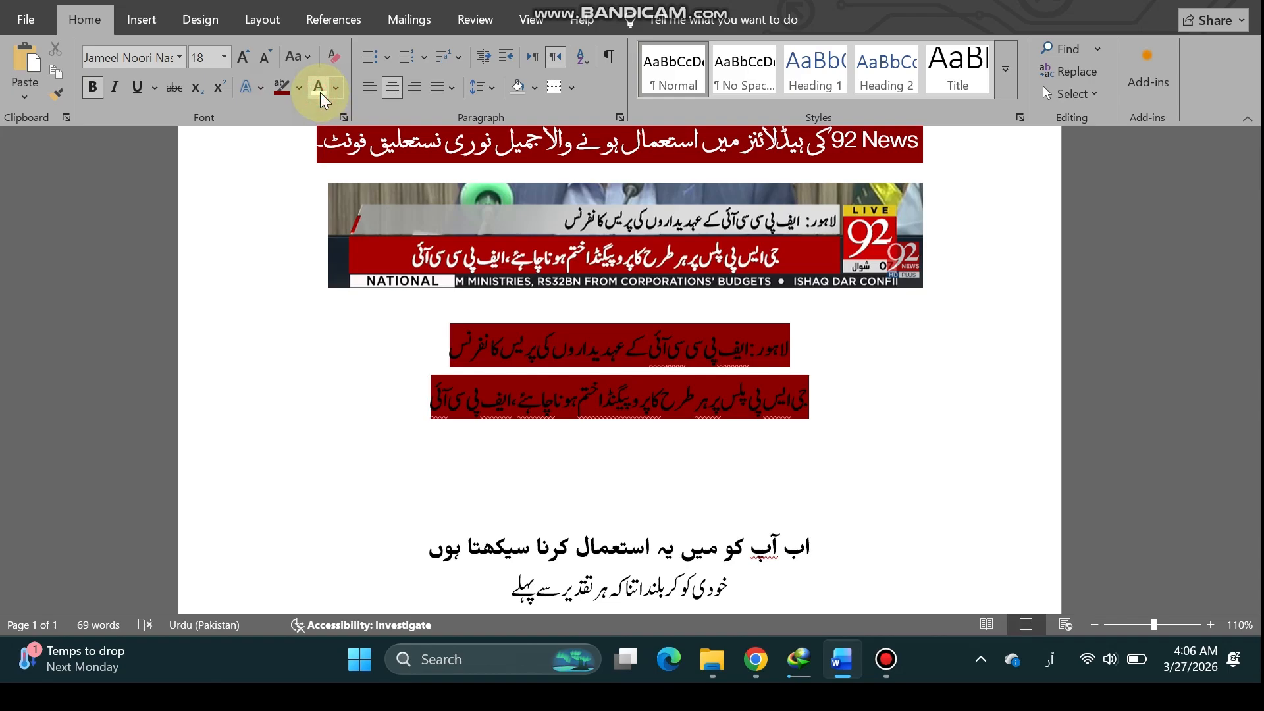
{"action": "left_click_drag", "start_coordinate": [203, 330], "coordinate": [254, 429]}
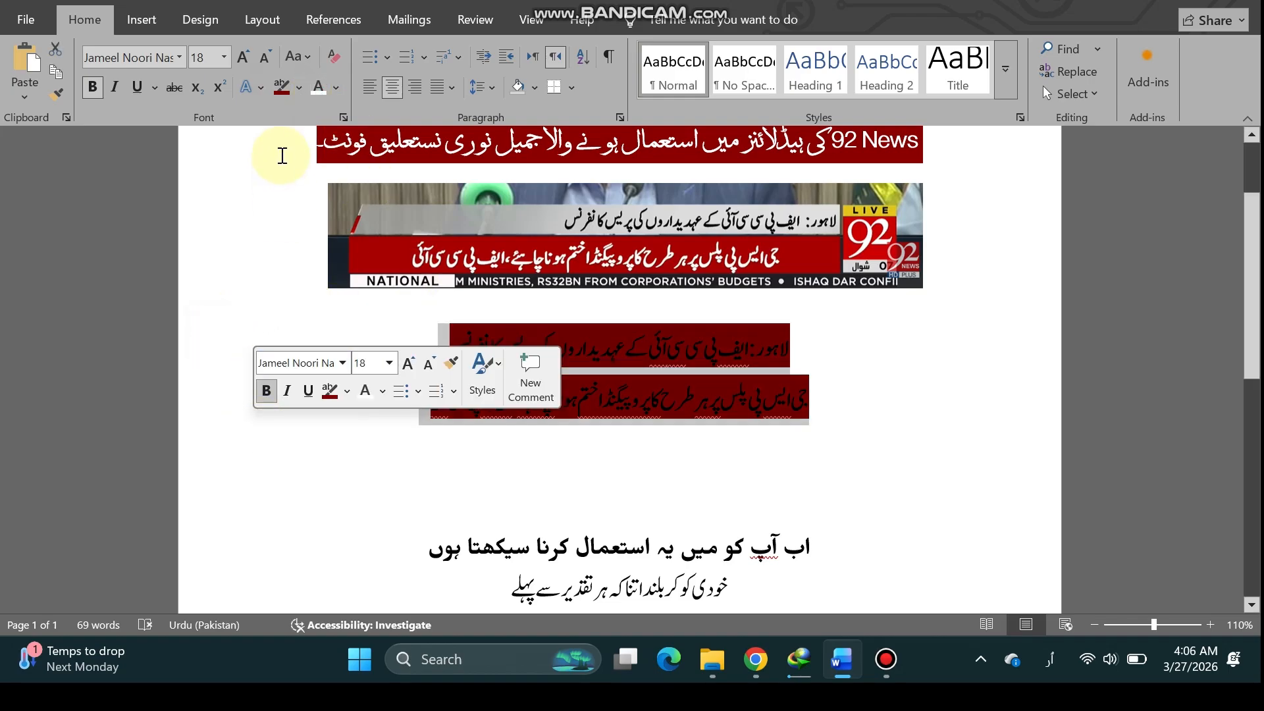
{"action": "left_click", "coordinate": [321, 97]}
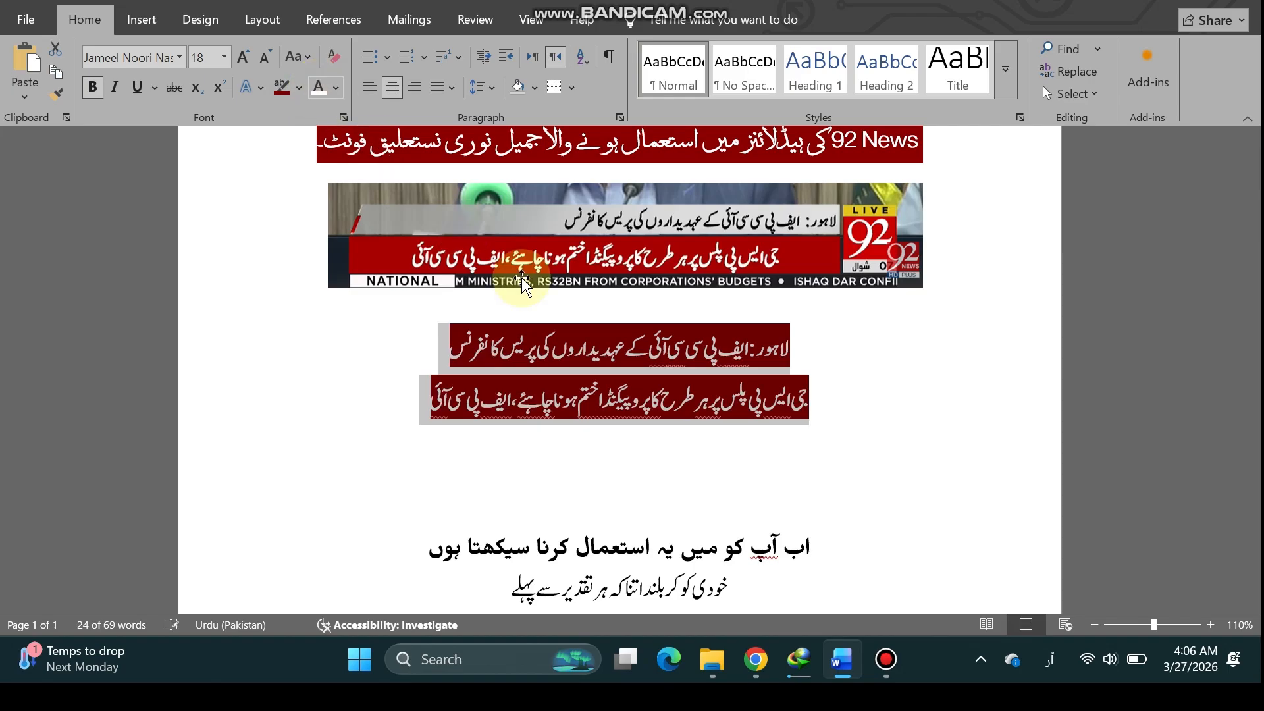
{"action": "left_click", "coordinate": [911, 424]}
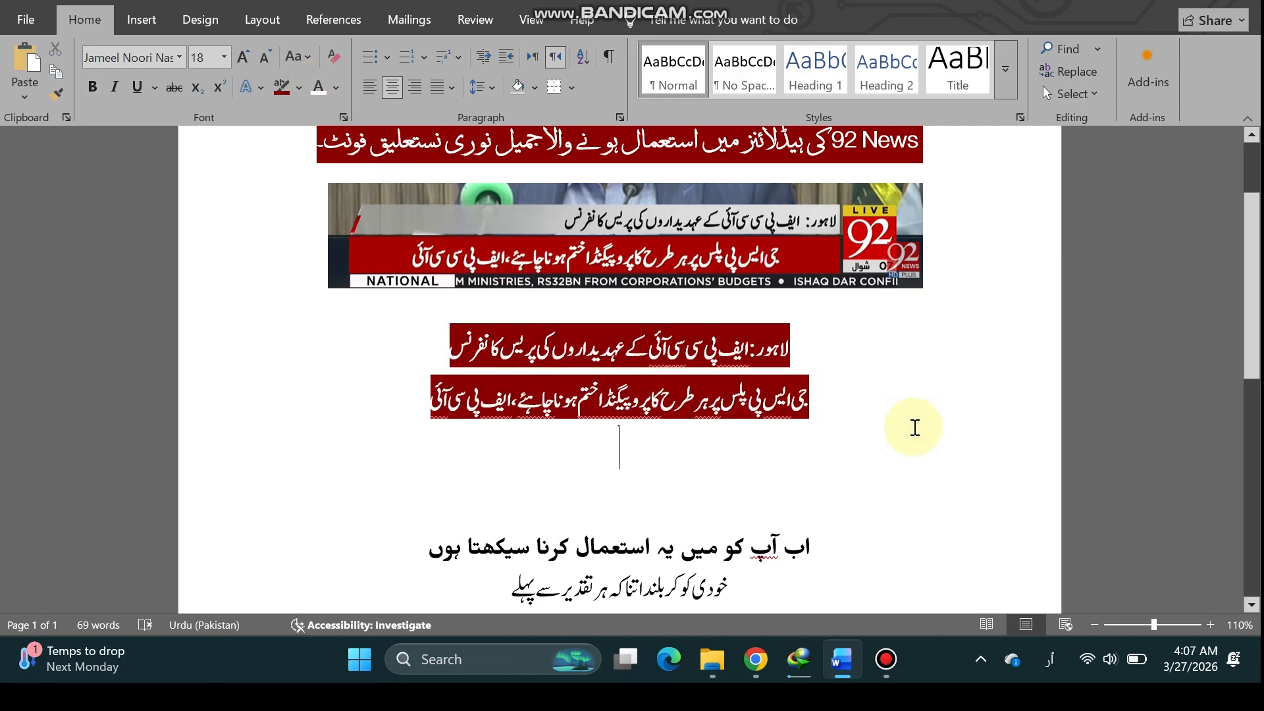
{"action": "left_click", "coordinate": [453, 349]}
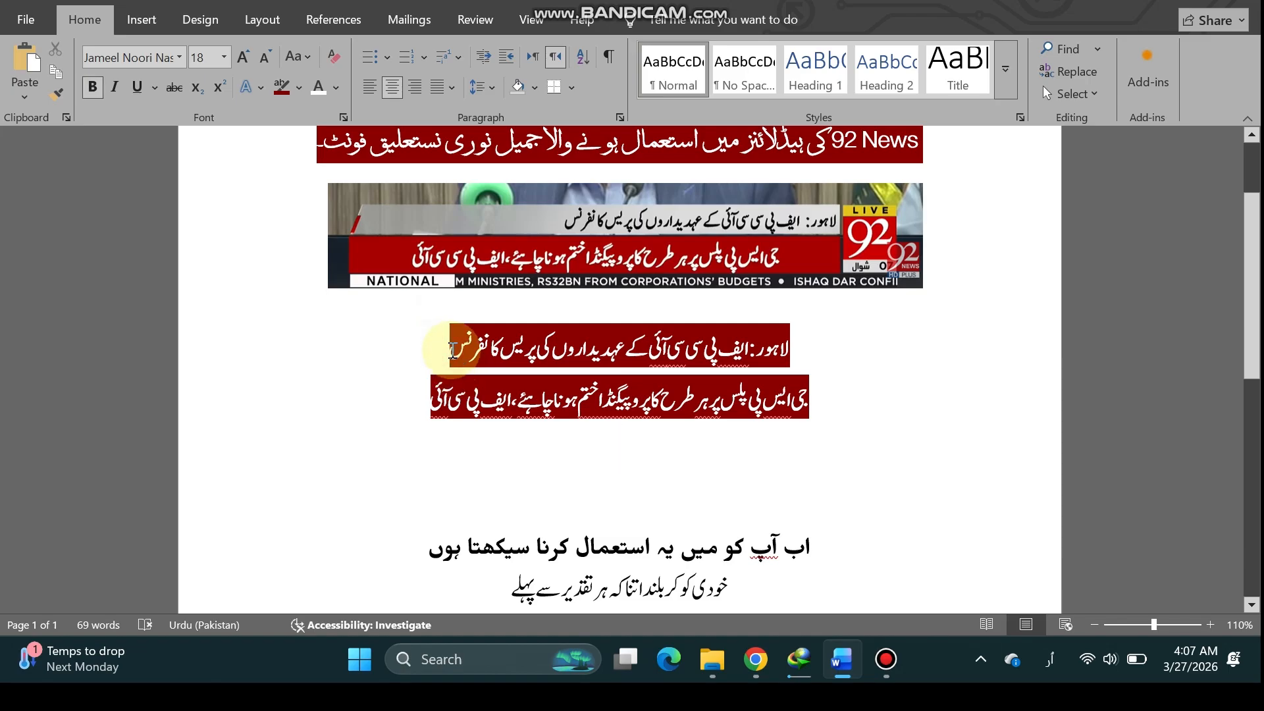
- Try to widen the second headline line's dark red highlight by adding space at its end and reworking the line break
{"action": "left_click", "coordinate": [425, 395]}
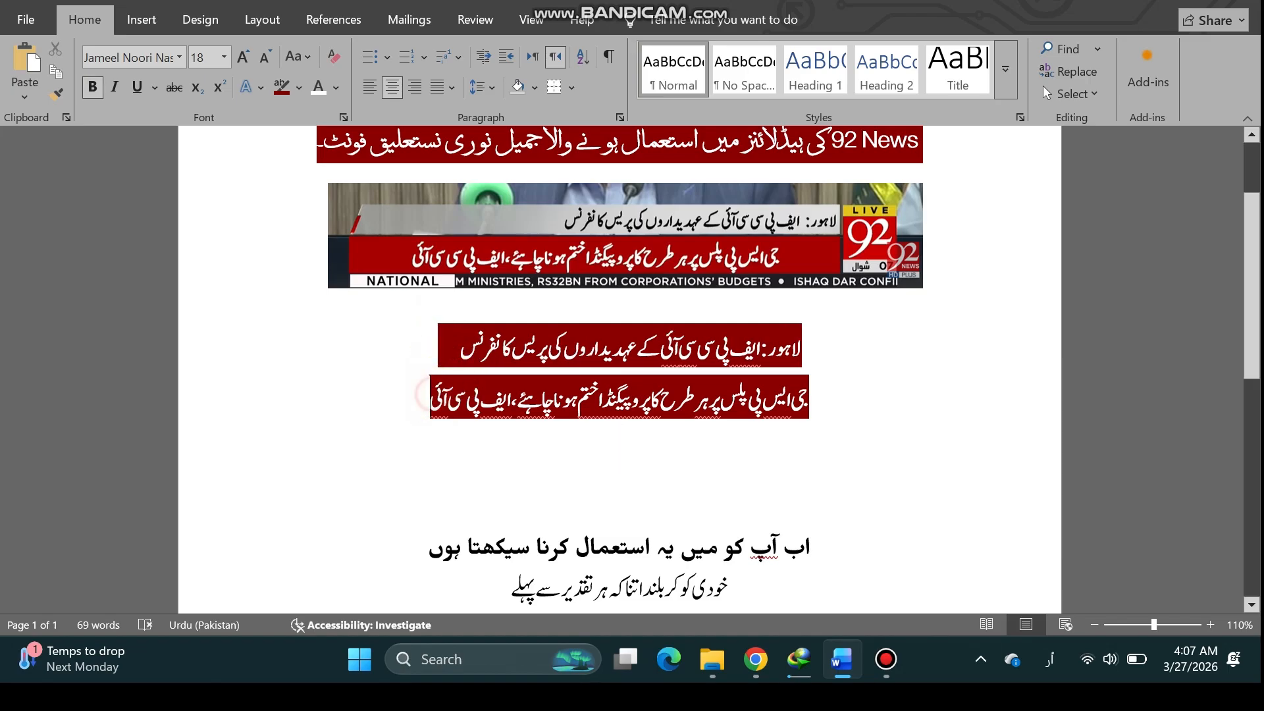
{"action": "key", "text": "BackSpace"}
{"action": "key", "text": "BackSpace"}
{"action": "key", "text": "BackSpace"}
{"action": "key", "text": "BackSpace"}
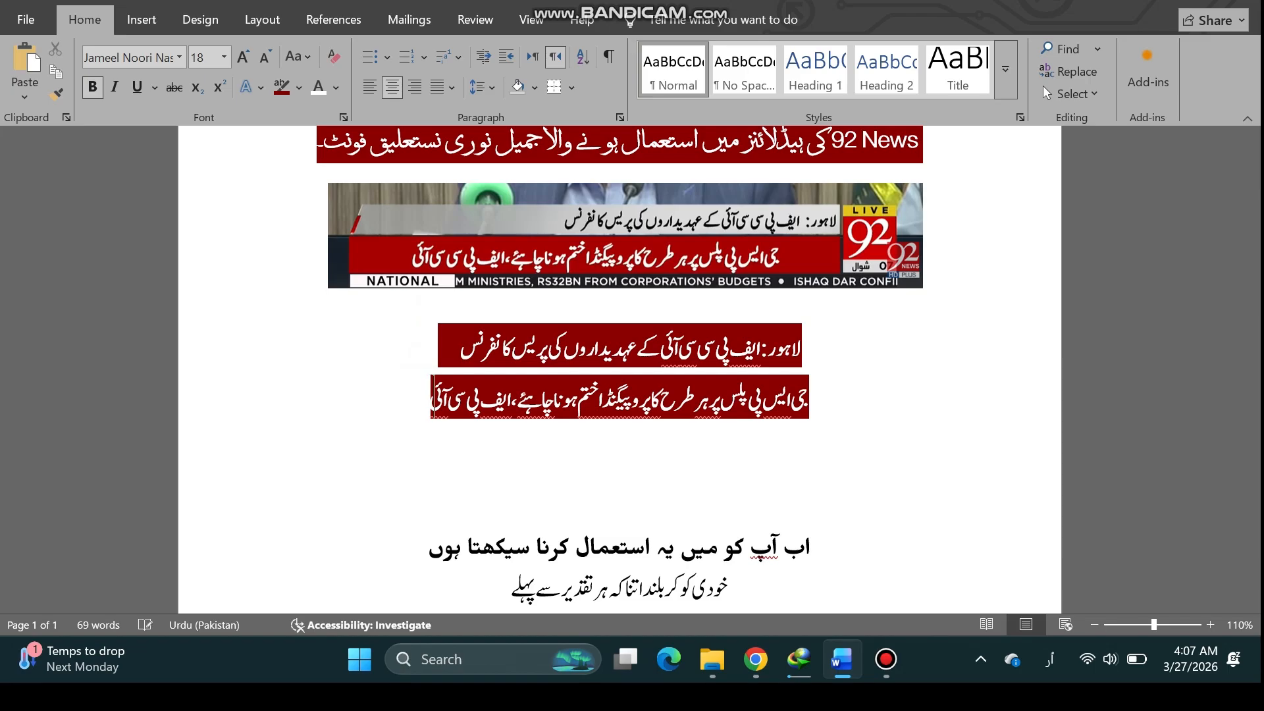
{"action": "key", "text": "Tab"}
{"action": "key", "text": "BackSpace"}
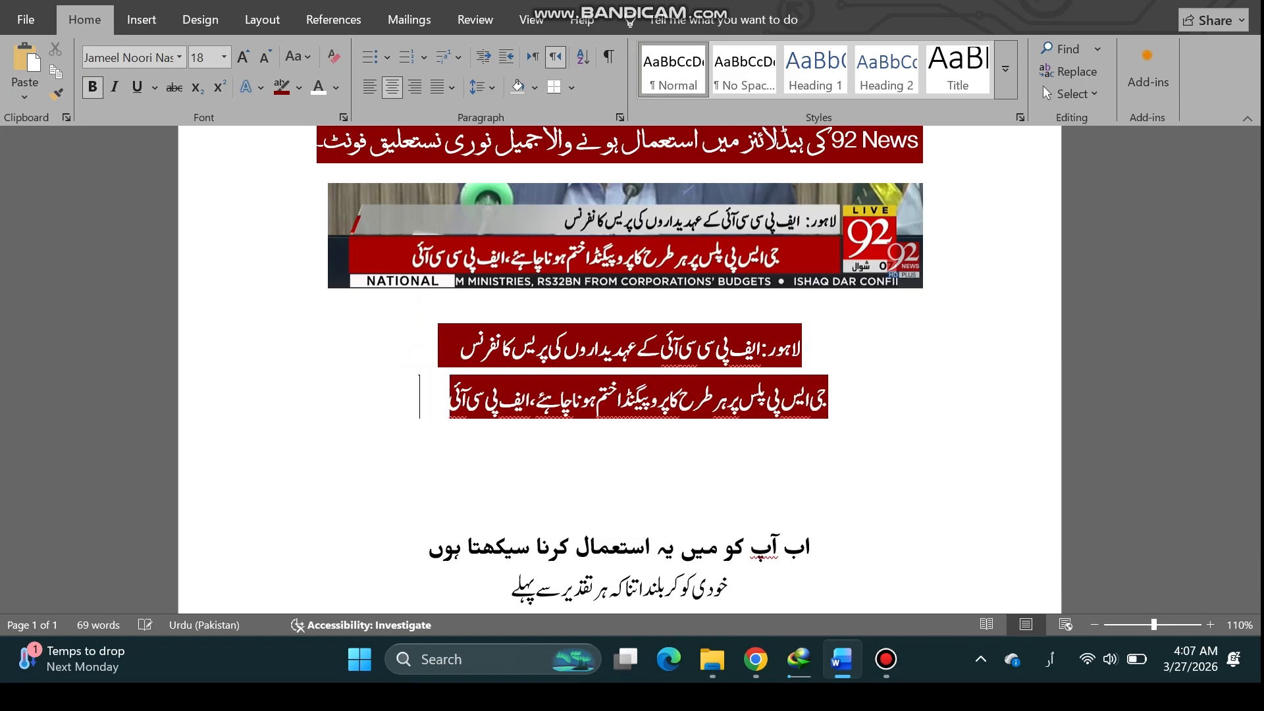
{"action": "key", "text": "BackSpace"}
{"action": "key", "text": "BackSpace"}
{"action": "key", "text": "BackSpace"}
{"action": "key", "text": "BackSpace"}
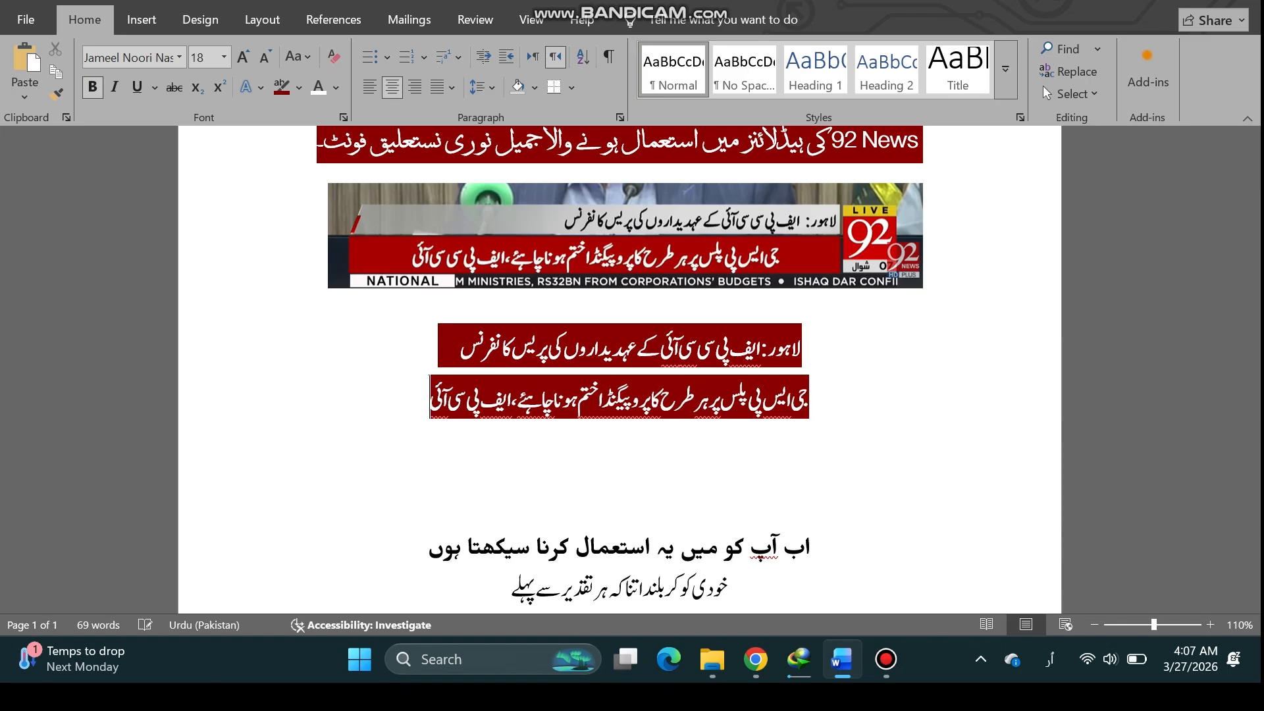
{"action": "left_click", "coordinate": [816, 387]}
{"action": "key", "text": "BackSpace"}
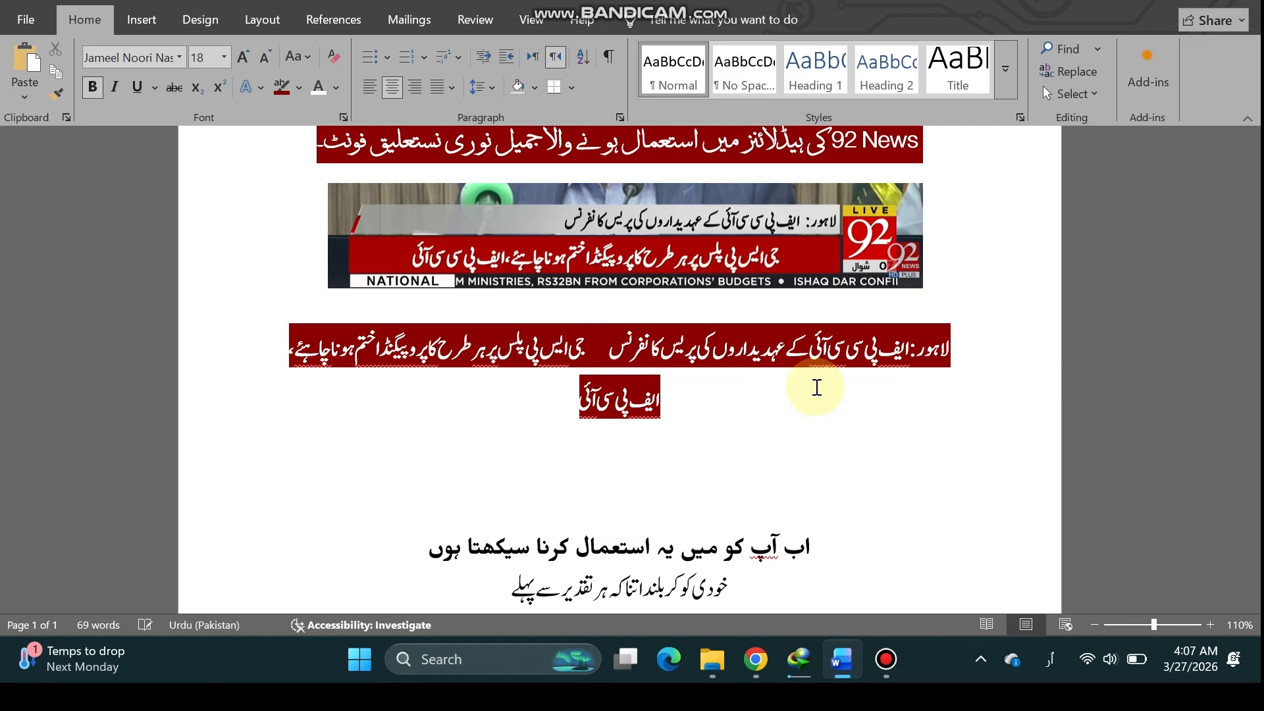
{"action": "key", "text": "Return"}
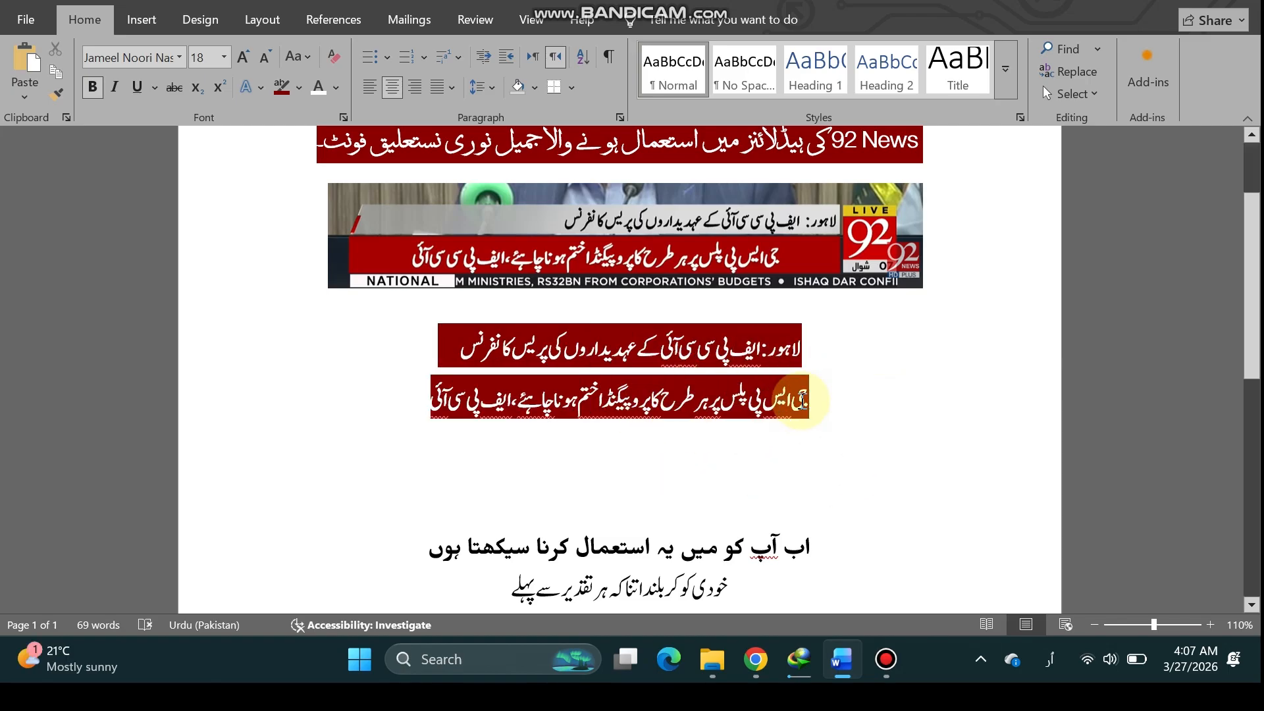
{"action": "left_click_drag", "start_coordinate": [867, 390], "coordinate": [375, 381]}
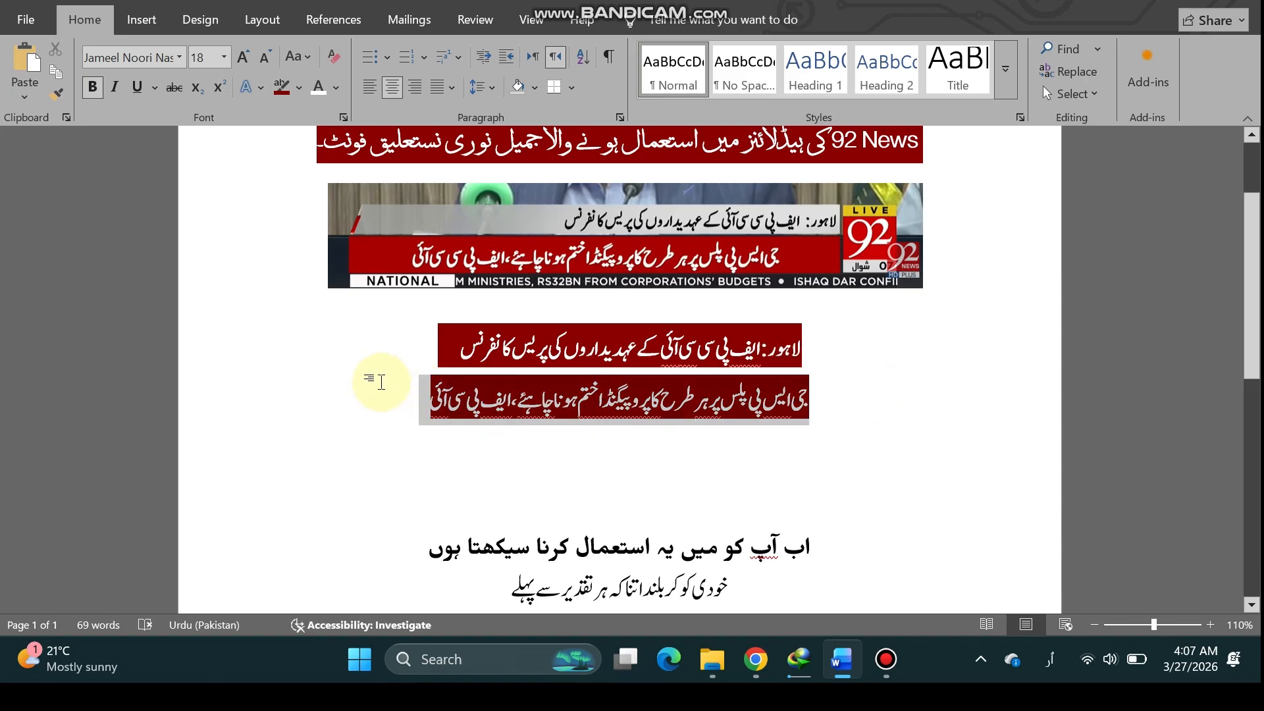
- Try adding the line "یہ فونٹ ڈون لوڈ کرنے کا طریقہ" beneath the highlighted headlines and delete it again
{"action": "left_click", "coordinate": [714, 447]}
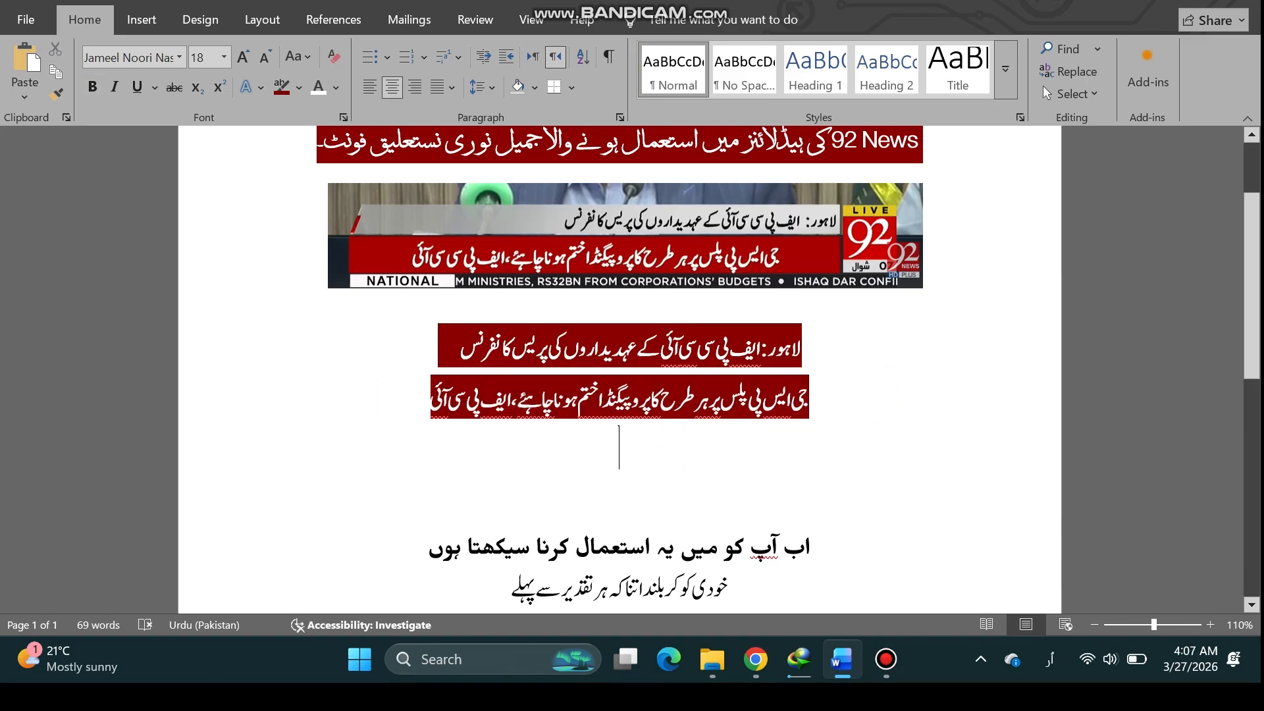
{"action": "type", "text": "یہ"}
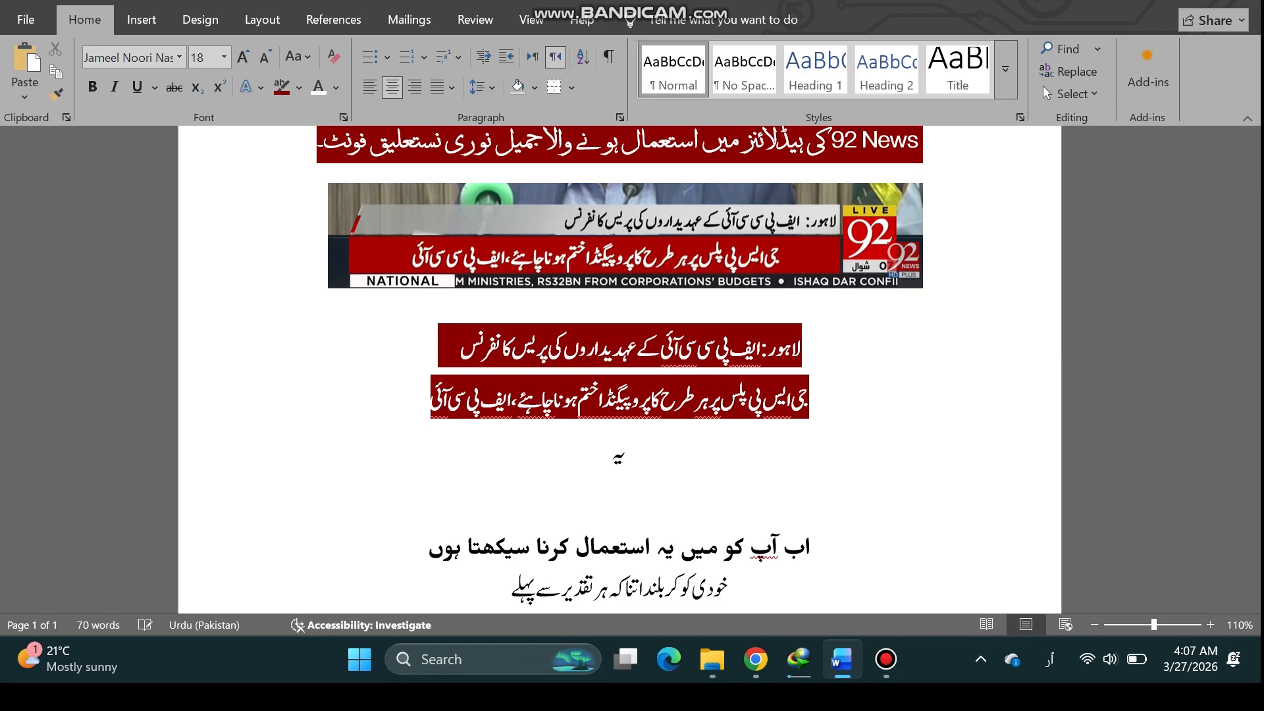
{"action": "type", "text": " فون"}
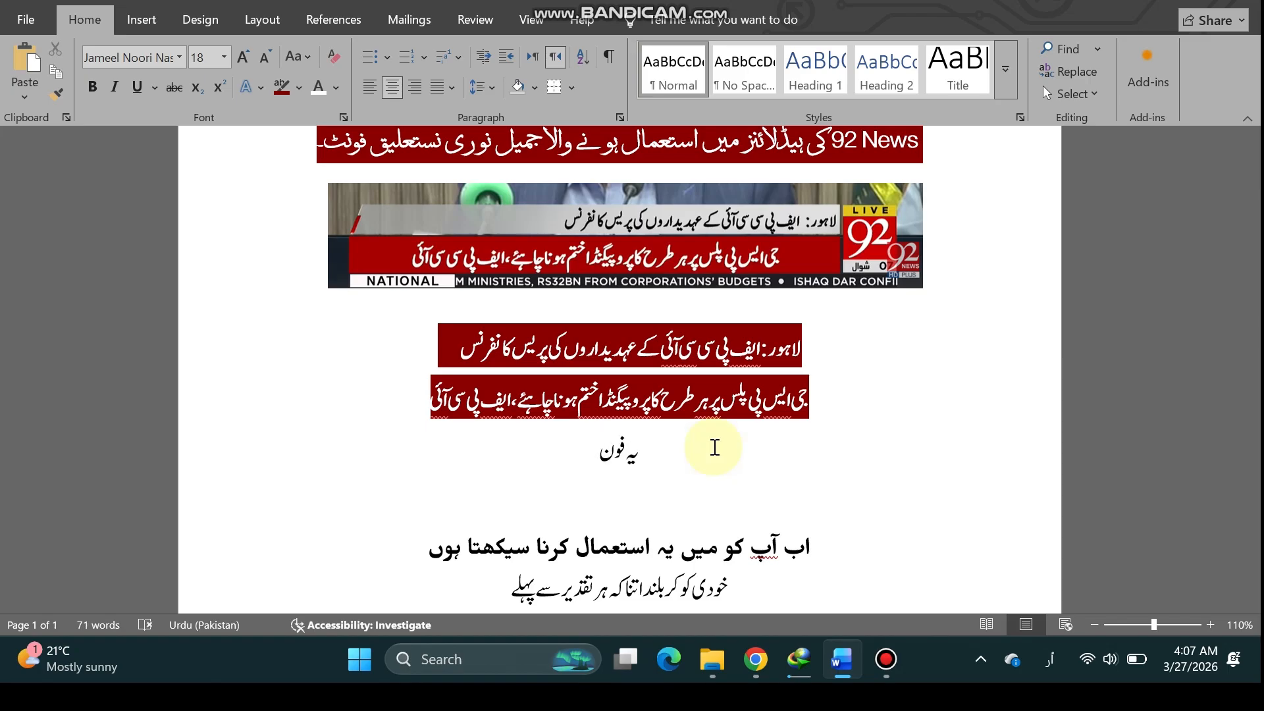
{"action": "type", "text": "ٹ"}
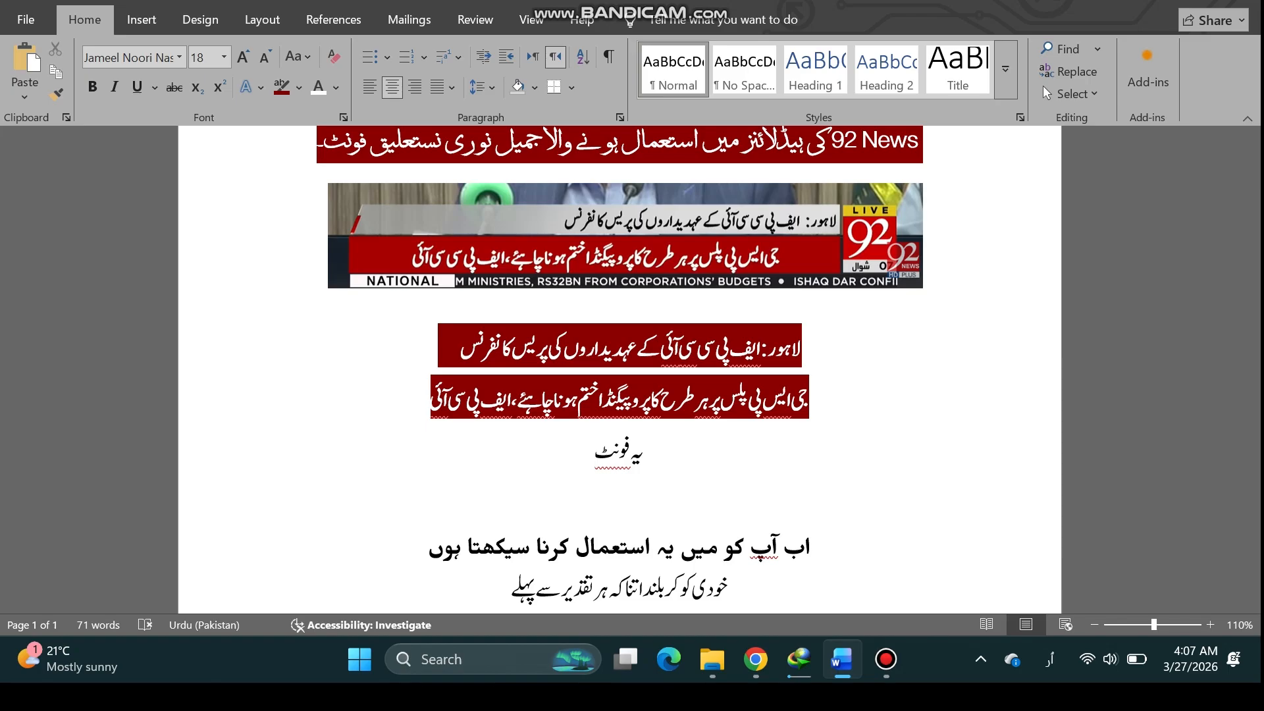
{"action": "type", "text": " ڈونلو"}
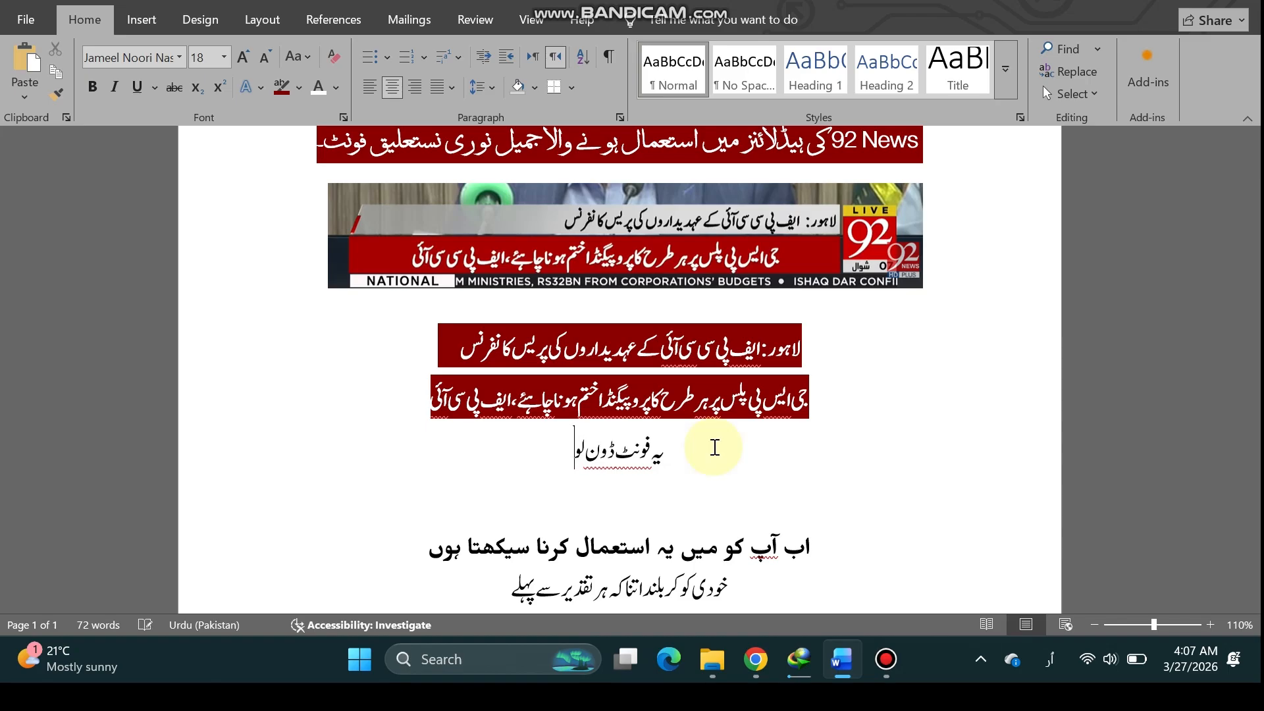
{"action": "type", "text": "رنے"}
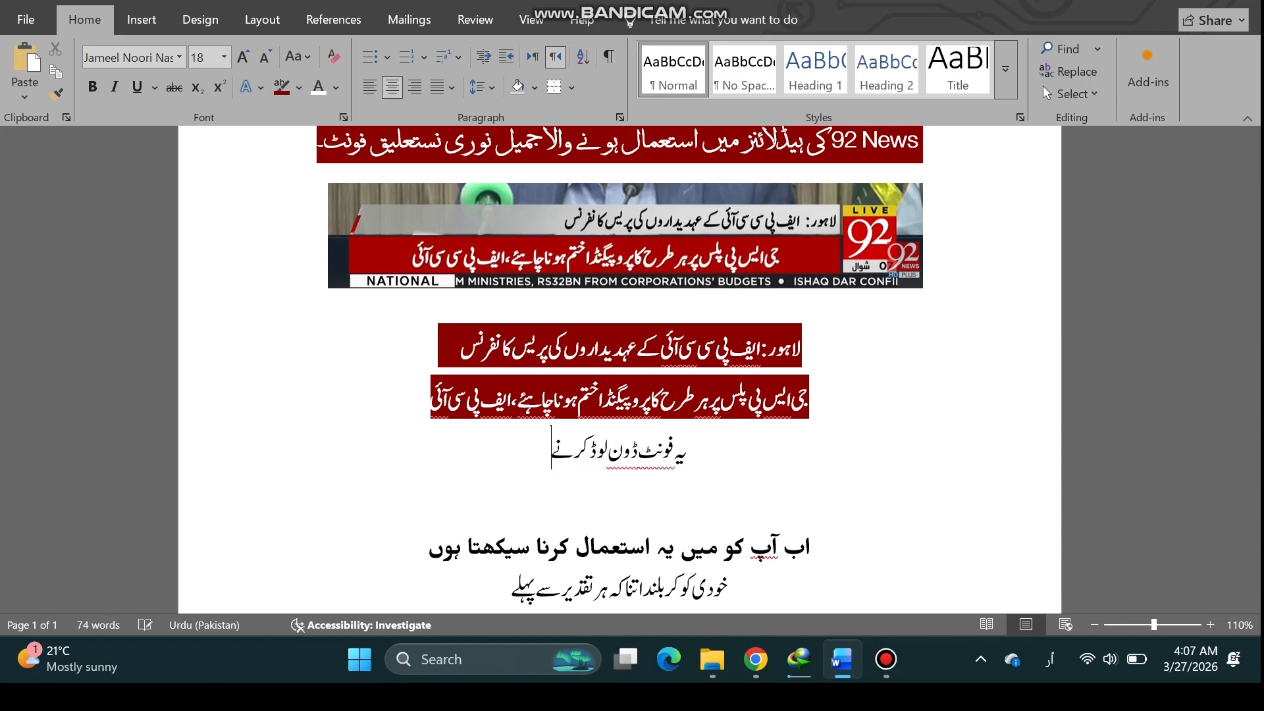
{"action": "type", "text": " کا ط"}
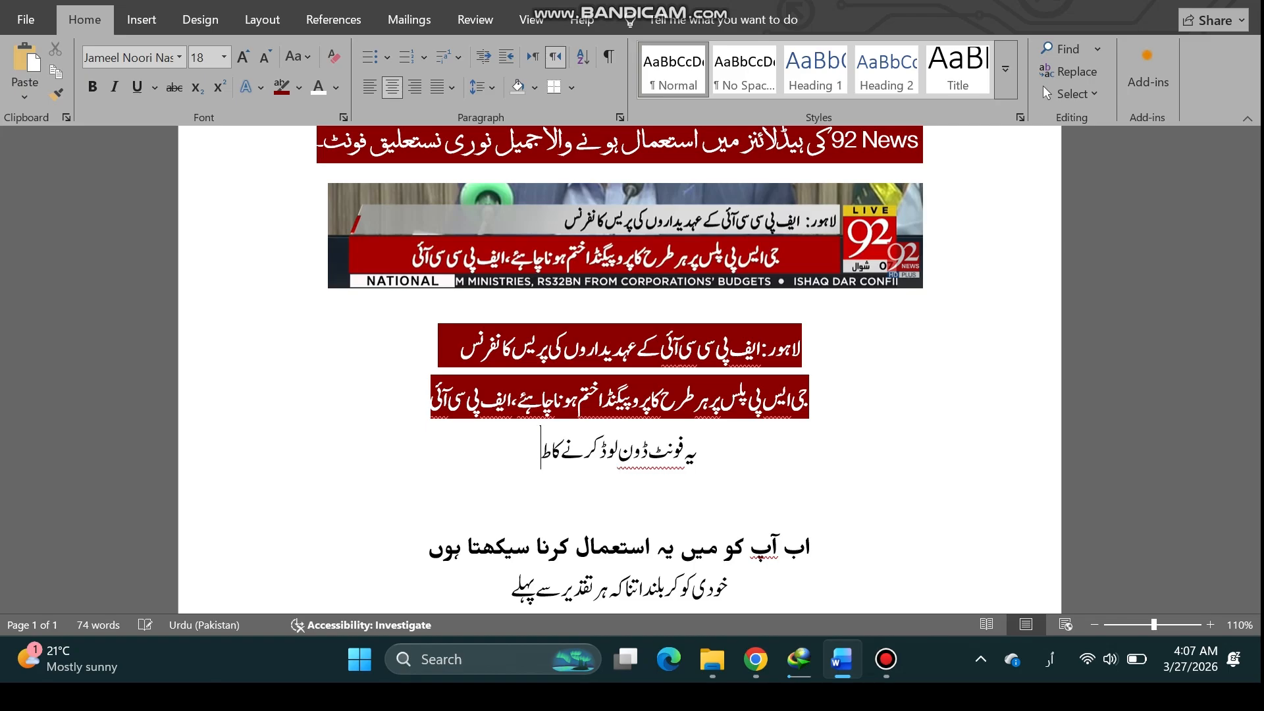
{"action": "type", "text": "ریقہ"}
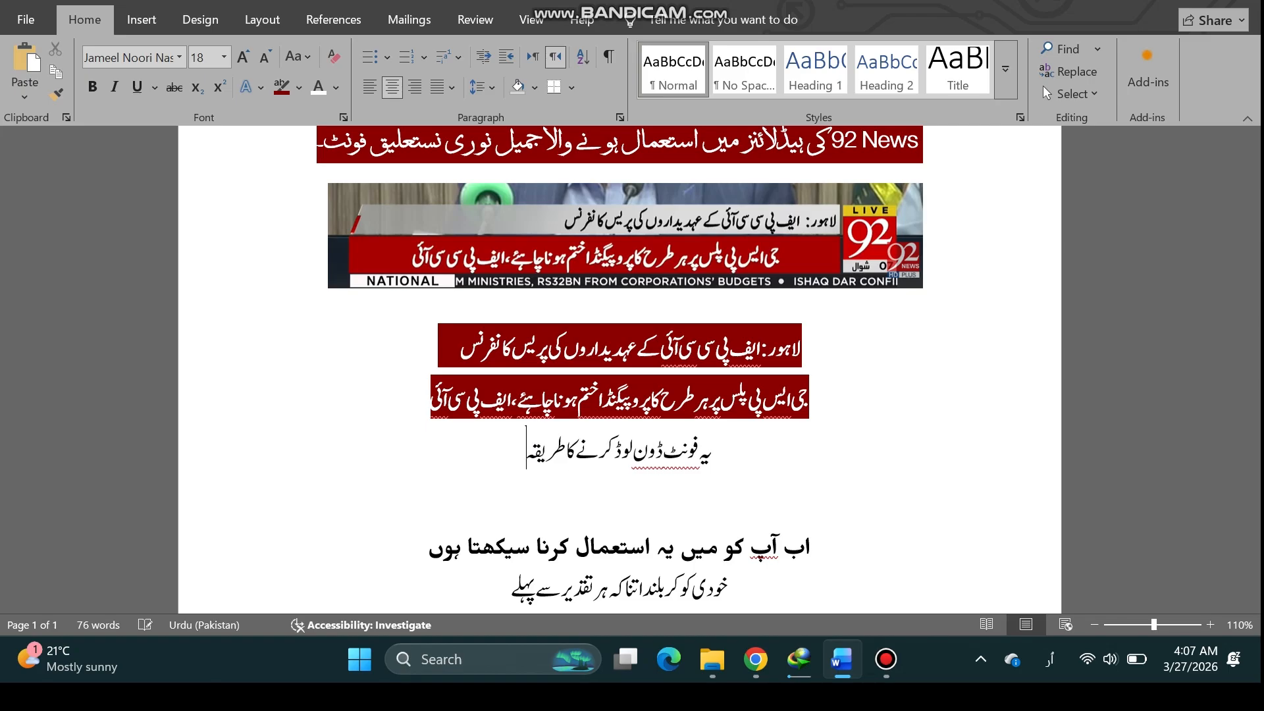
{"action": "key", "text": "shift+Home"}
{"action": "key", "text": "BackSpace"}
{"action": "scroll", "coordinate": [714, 448], "scroll_direction": "up", "scroll_amount": 2}
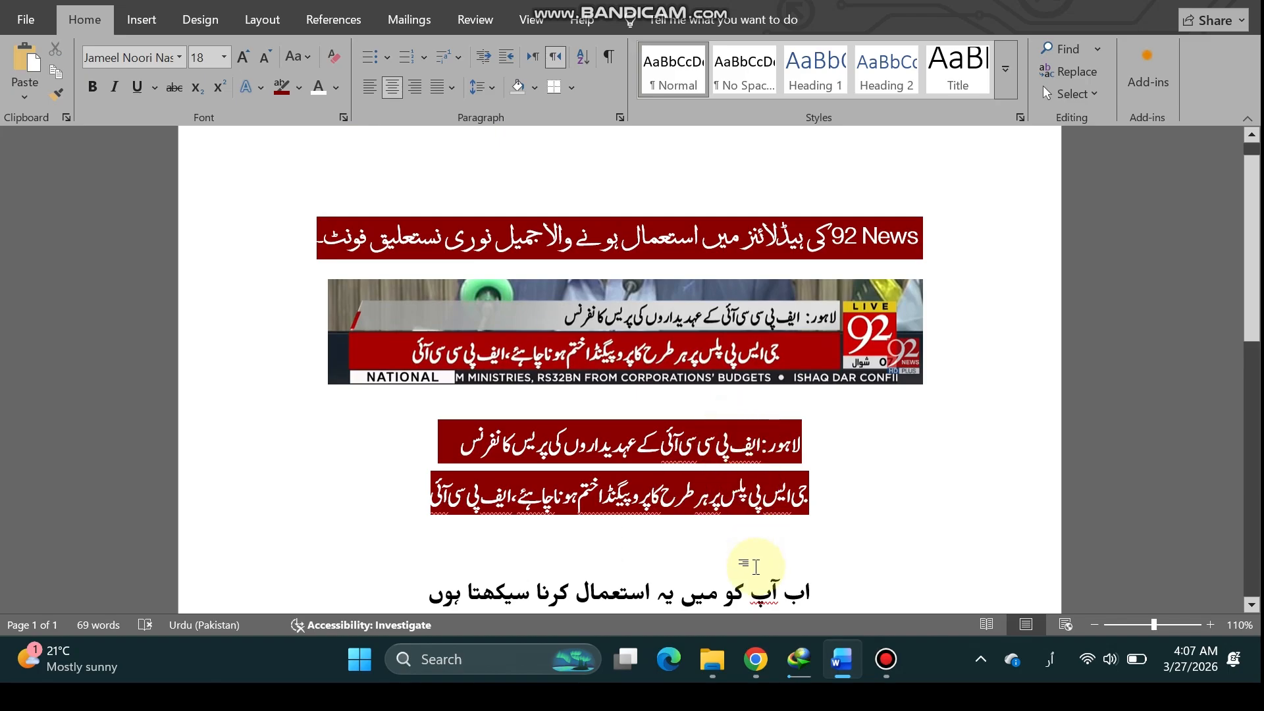
- Switch to Chrome and open youtube.com in a new window, changing the keyboard language to English
{"action": "left_click", "coordinate": [755, 660]}
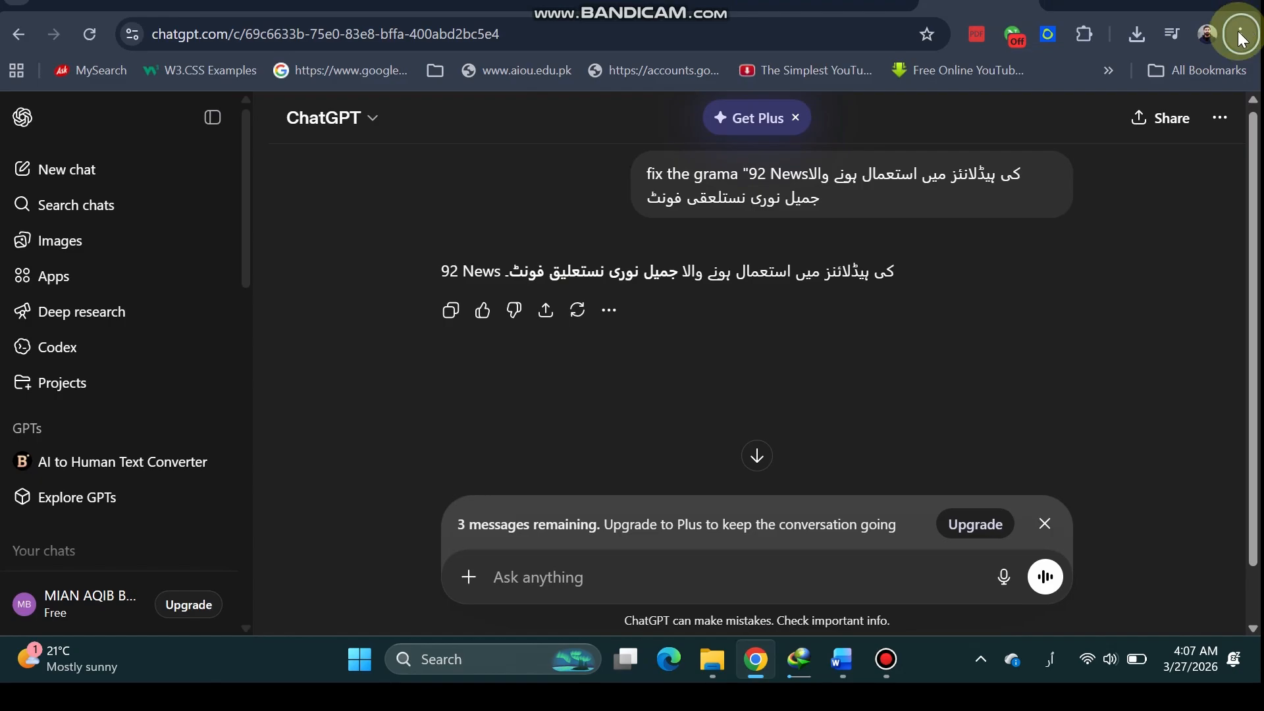
{"action": "key", "text": "alt+Tab"}
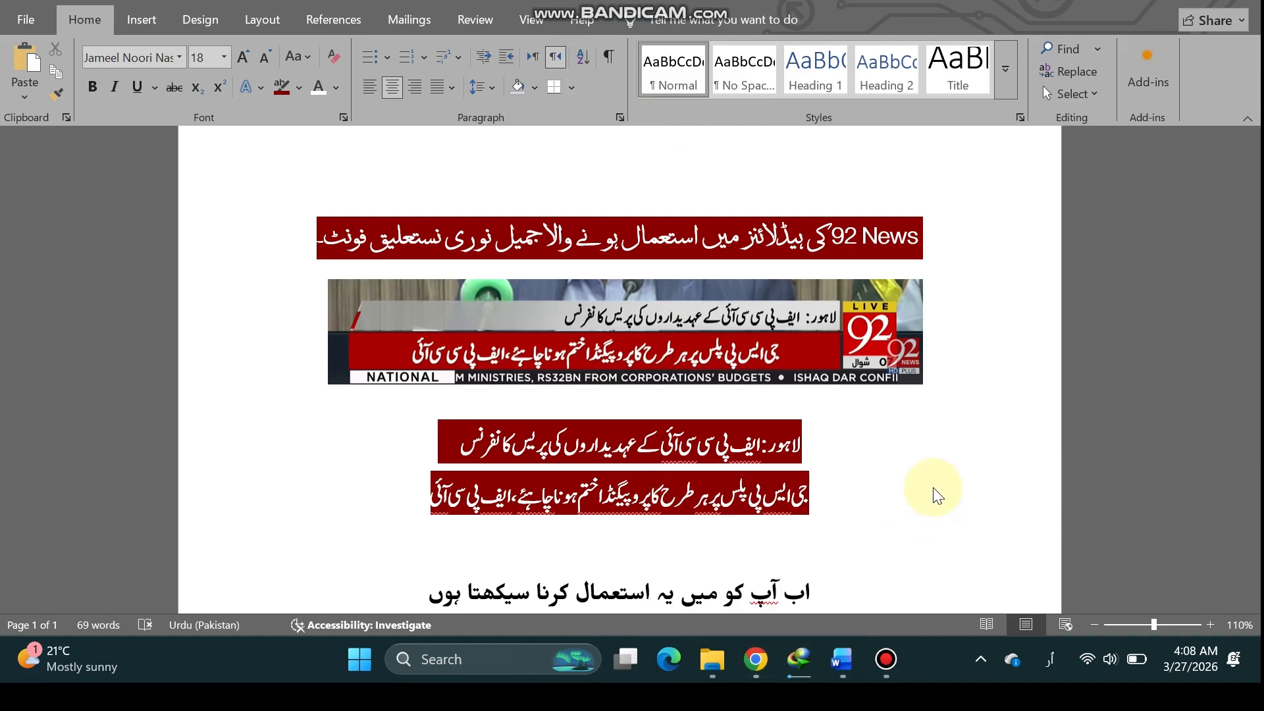
{"action": "left_click", "coordinate": [769, 642]}
{"action": "key", "text": "ctrl+n"}
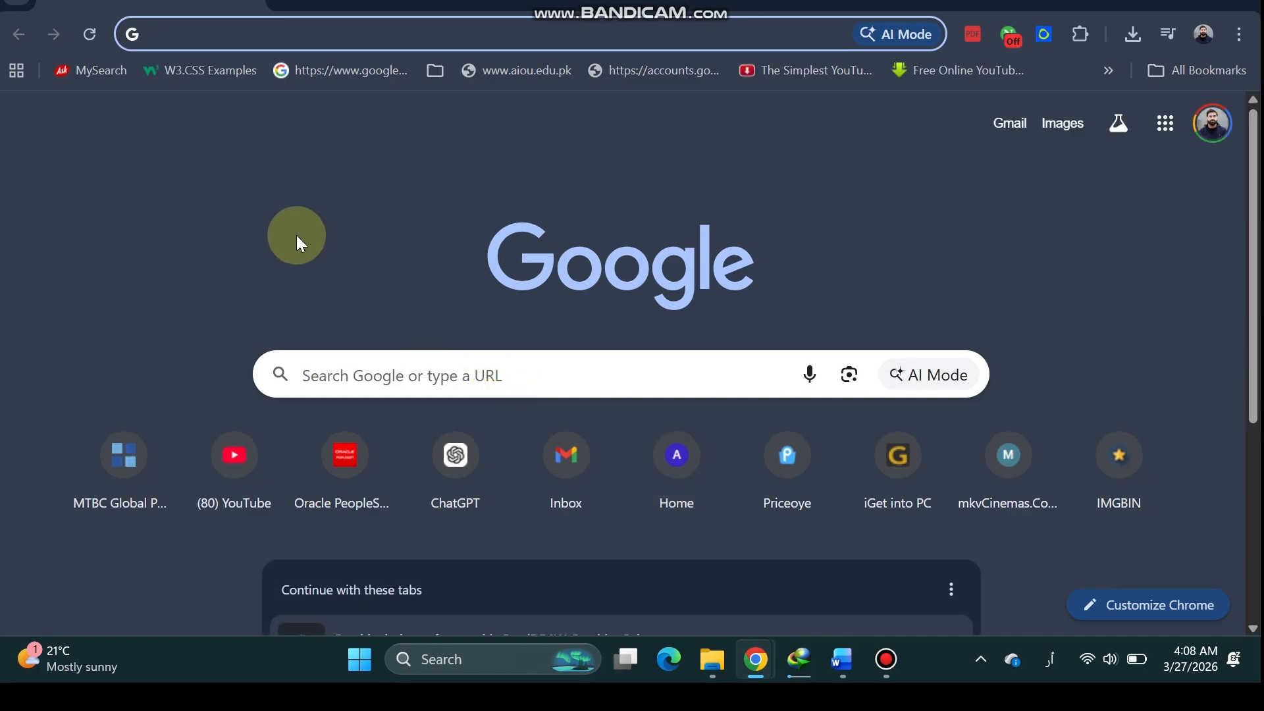
{"action": "type", "text": "ےہئ"}
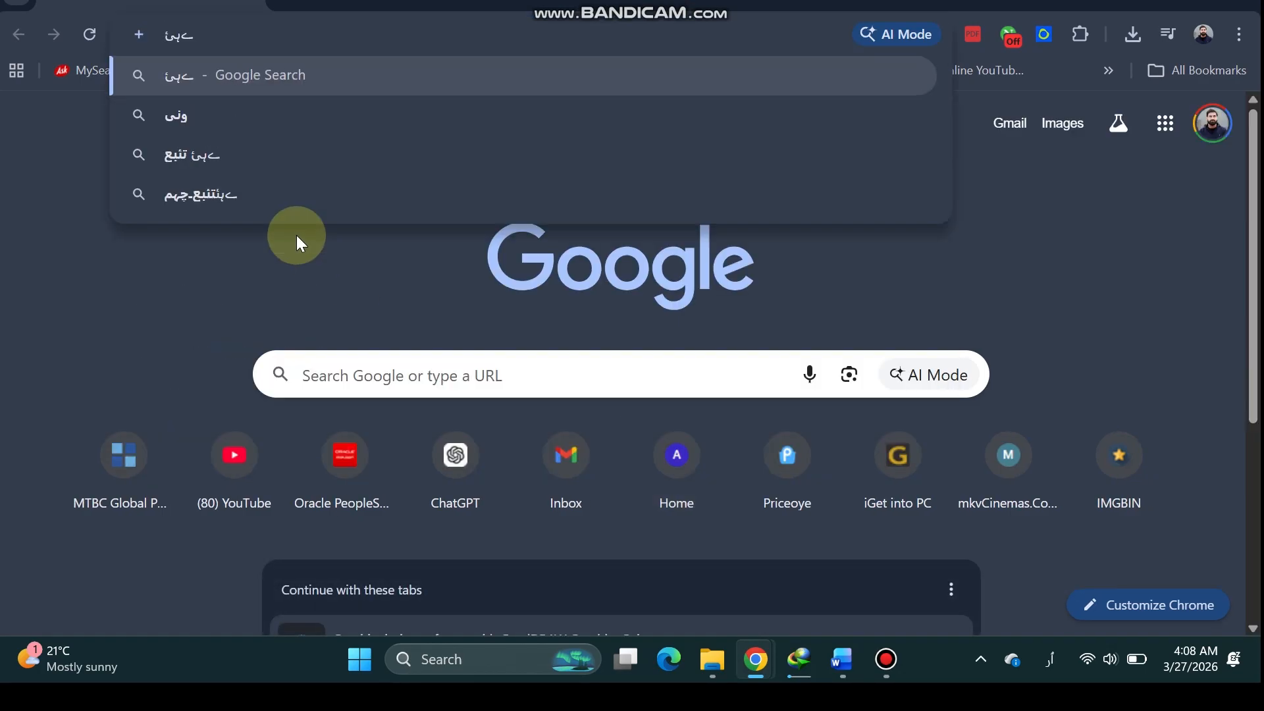
{"action": "key", "text": "alt+shift"}
{"action": "type", "text": "youtube.com"}
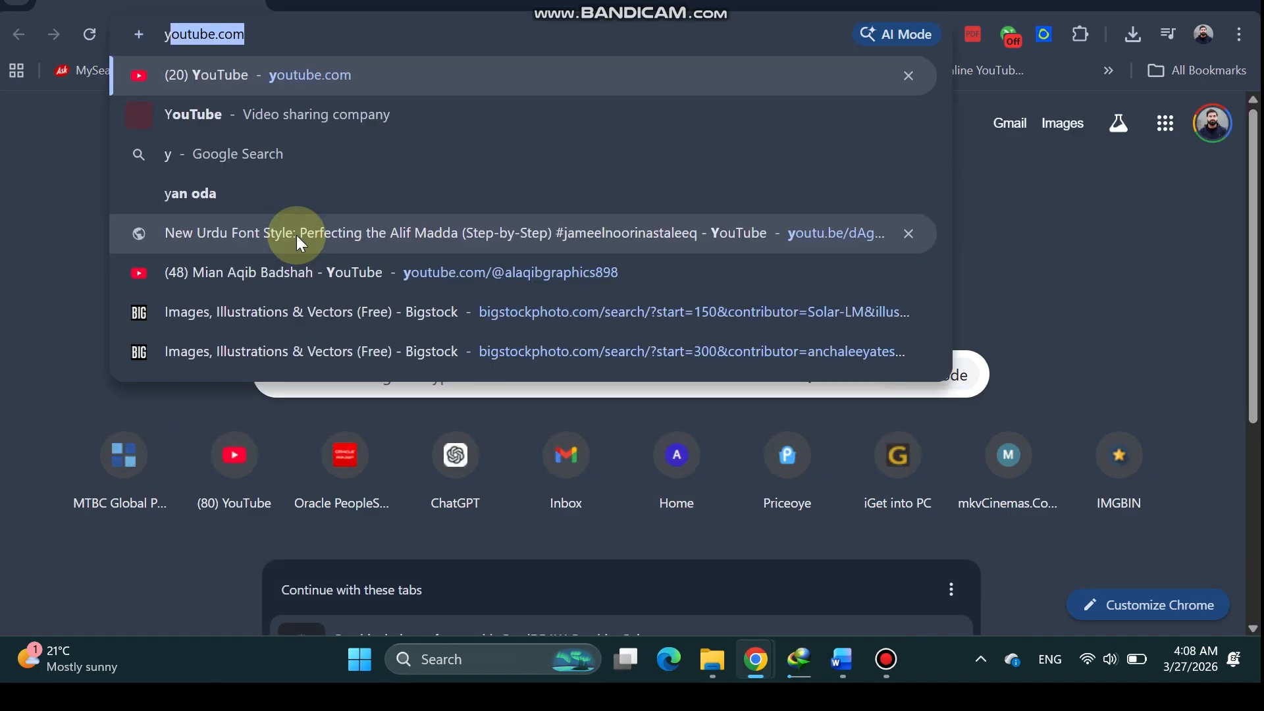
{"action": "key", "text": "Return"}
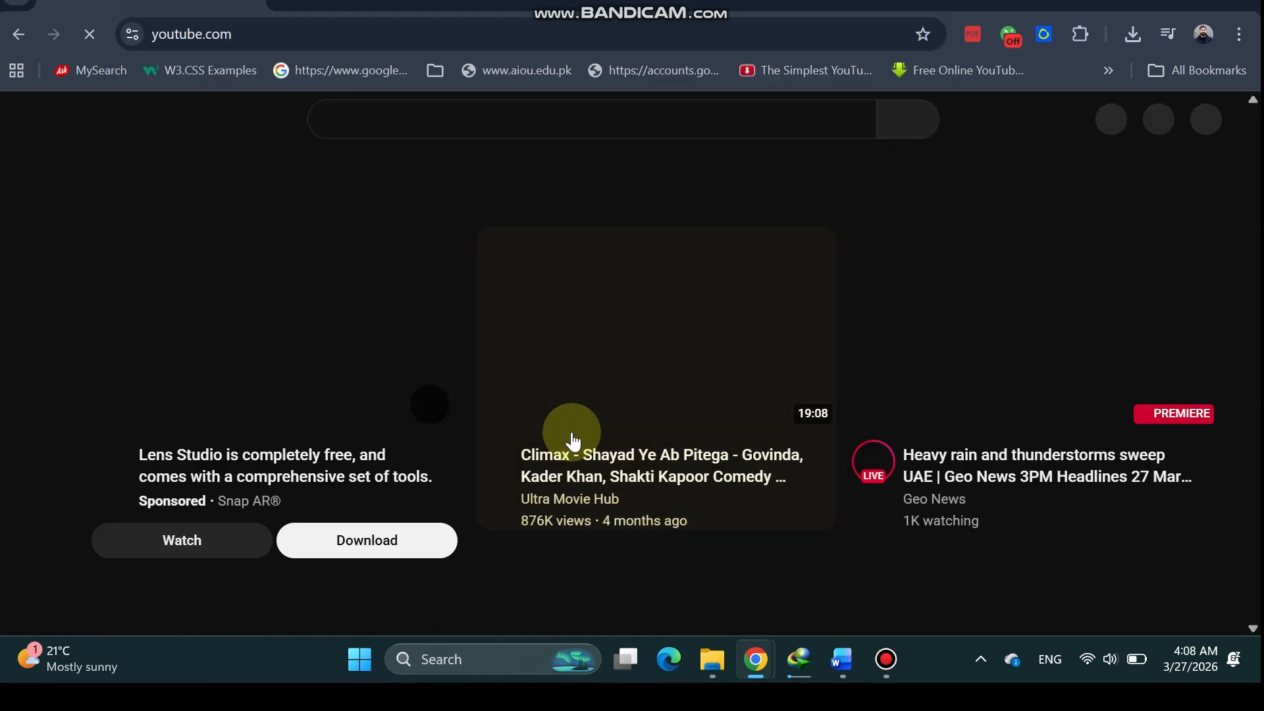
- Open the signed-in account's own channel page on YouTube
{"action": "scroll", "coordinate": [355, 401], "scroll_direction": "down", "scroll_amount": 2}
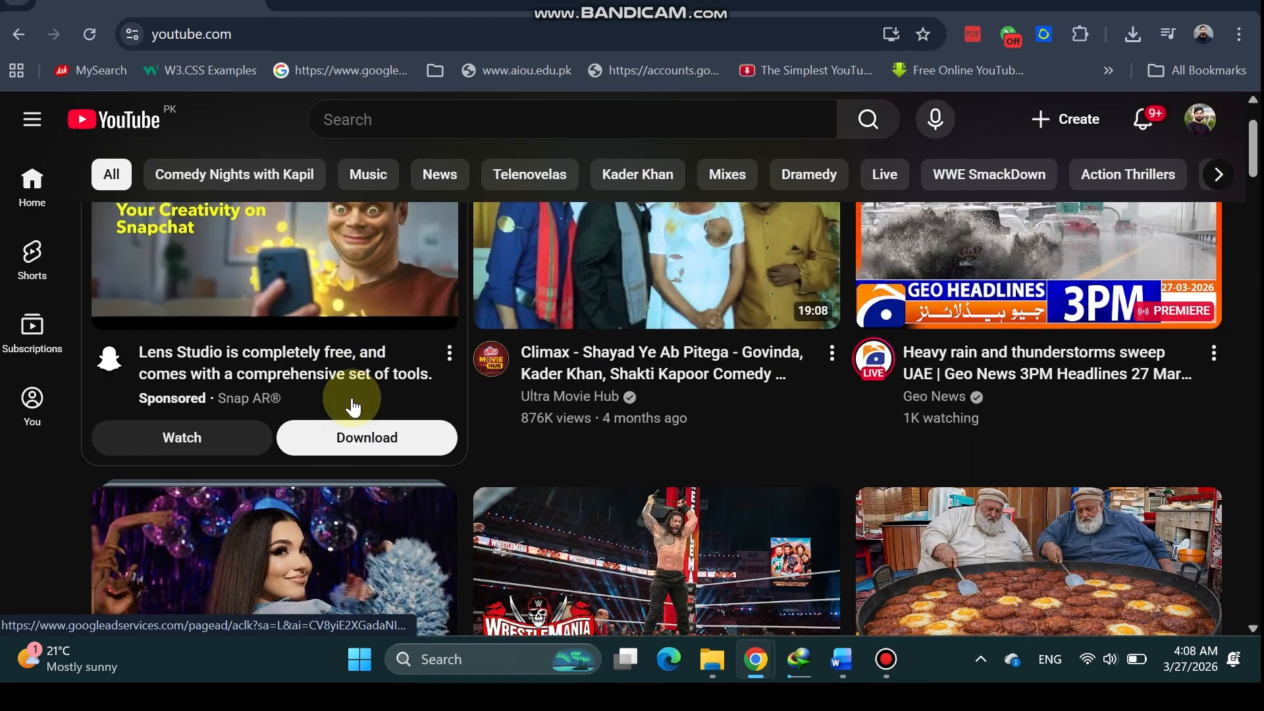
{"action": "scroll", "coordinate": [352, 398], "scroll_direction": "up", "scroll_amount": 2}
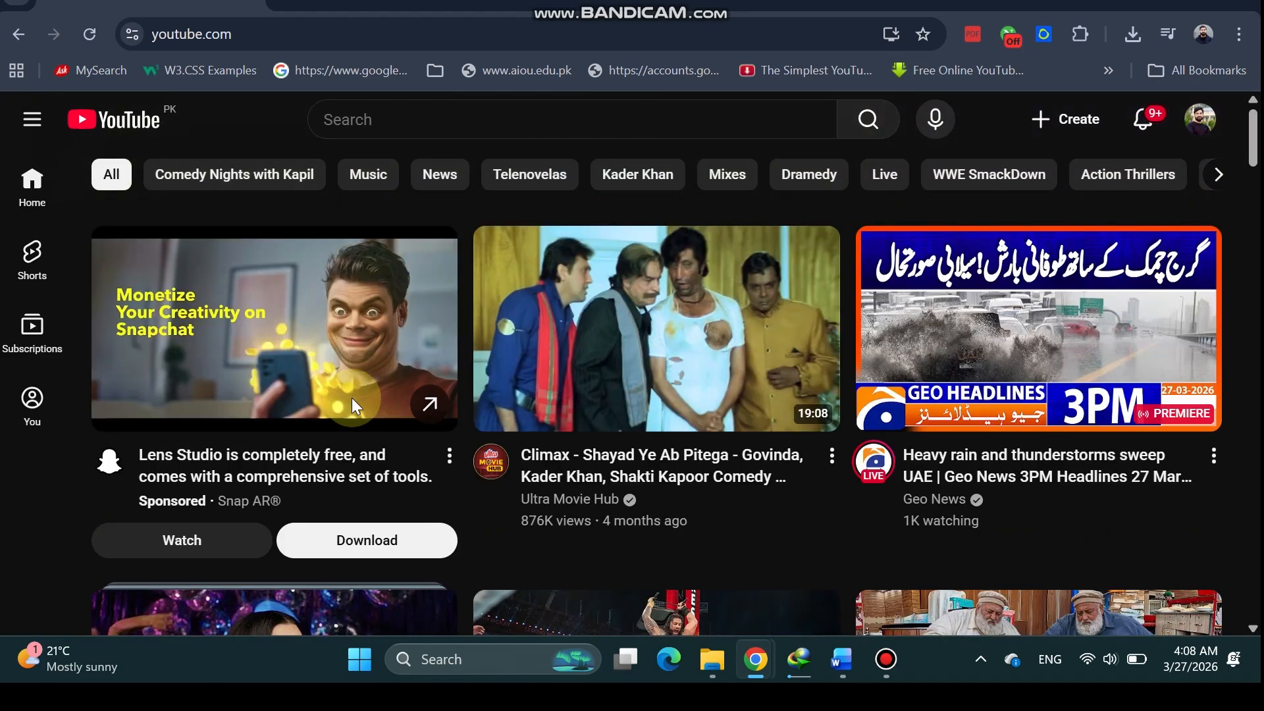
{"action": "left_click", "coordinate": [1187, 126]}
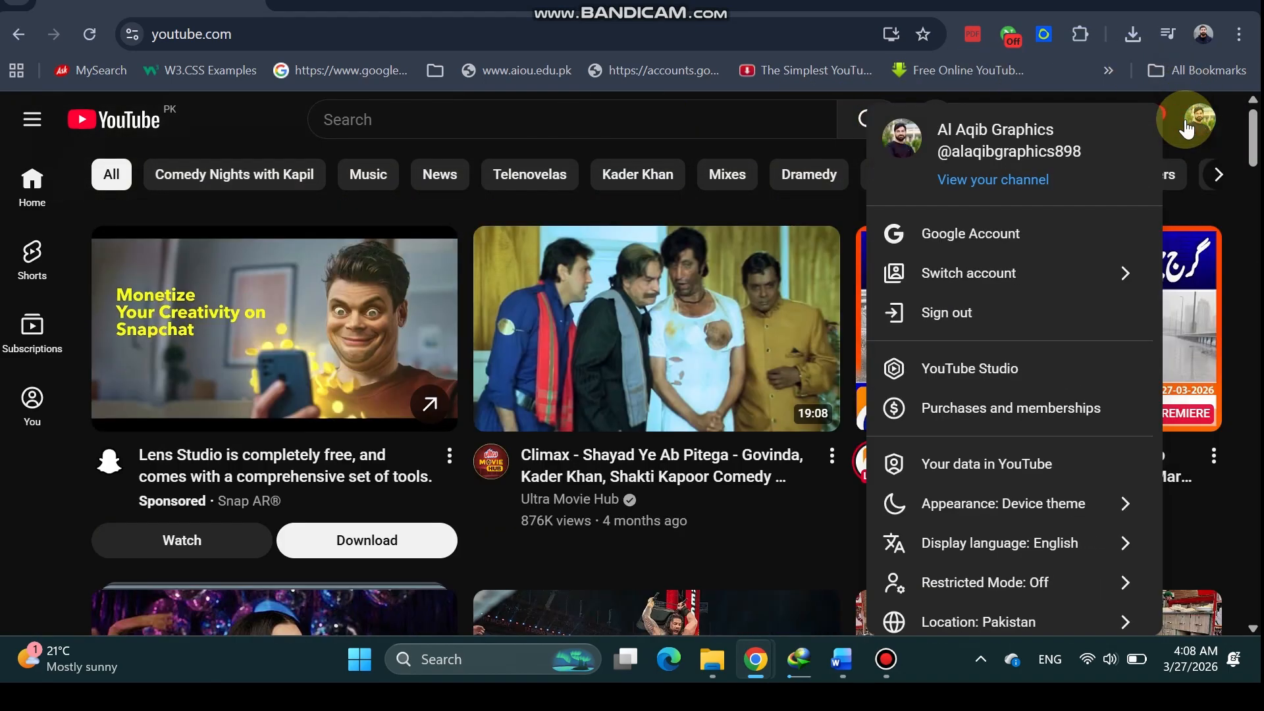
{"action": "left_click", "coordinate": [968, 185]}
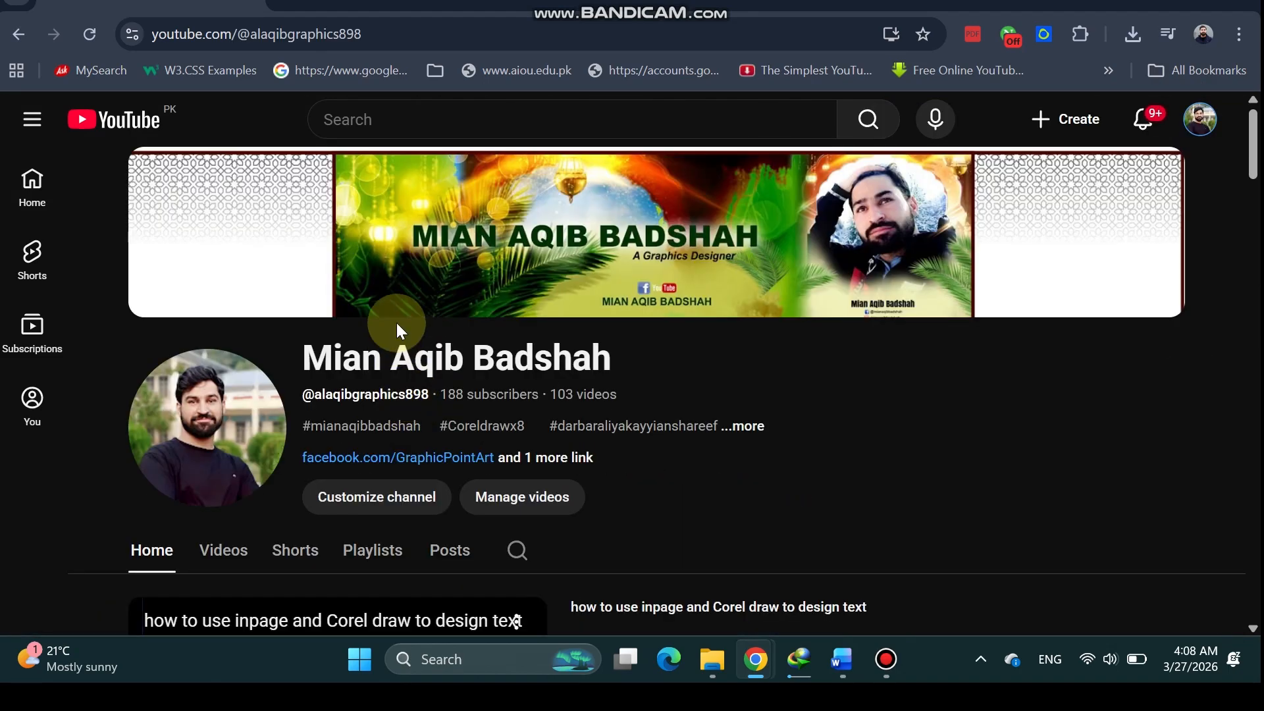
- Open the channel's video list and play "New Urdu Font Style: Perfecting the Alif Madda (Step-by-Step)"
{"action": "scroll", "coordinate": [397, 330], "scroll_direction": "down", "scroll_amount": 2}
{"action": "left_click", "coordinate": [224, 382]}
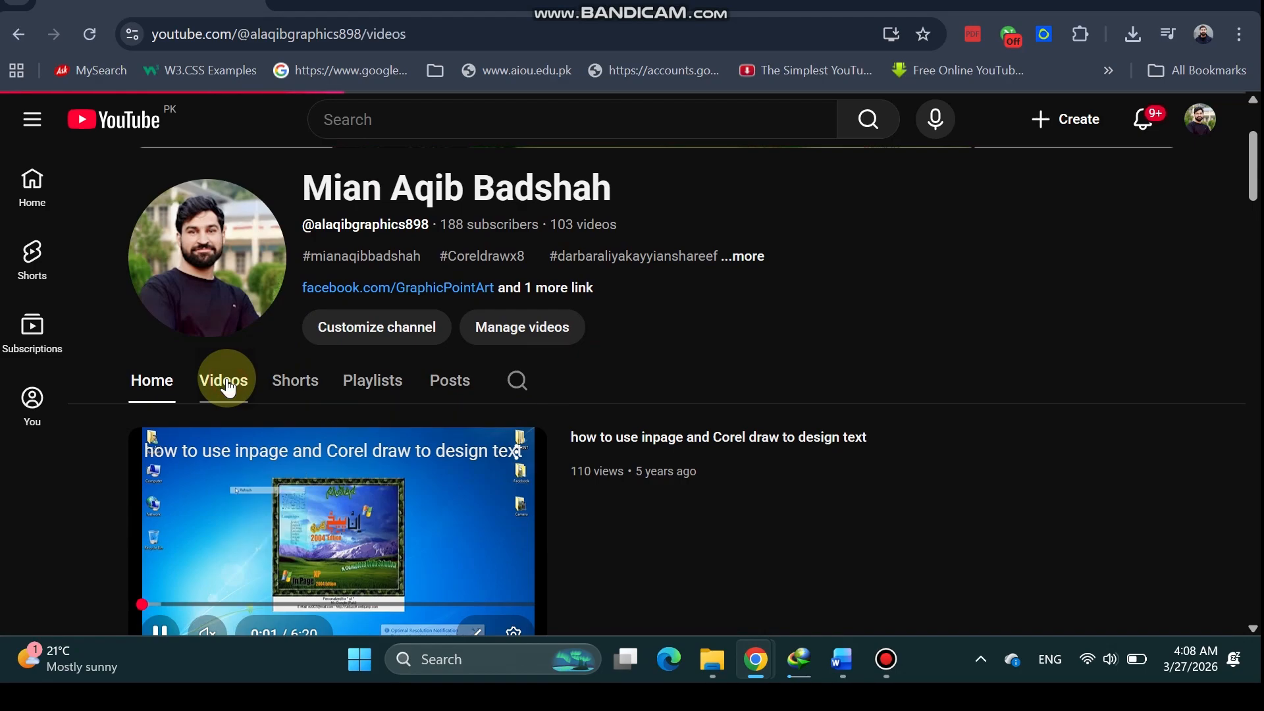
{"action": "scroll", "coordinate": [342, 361], "scroll_direction": "down", "scroll_amount": 2}
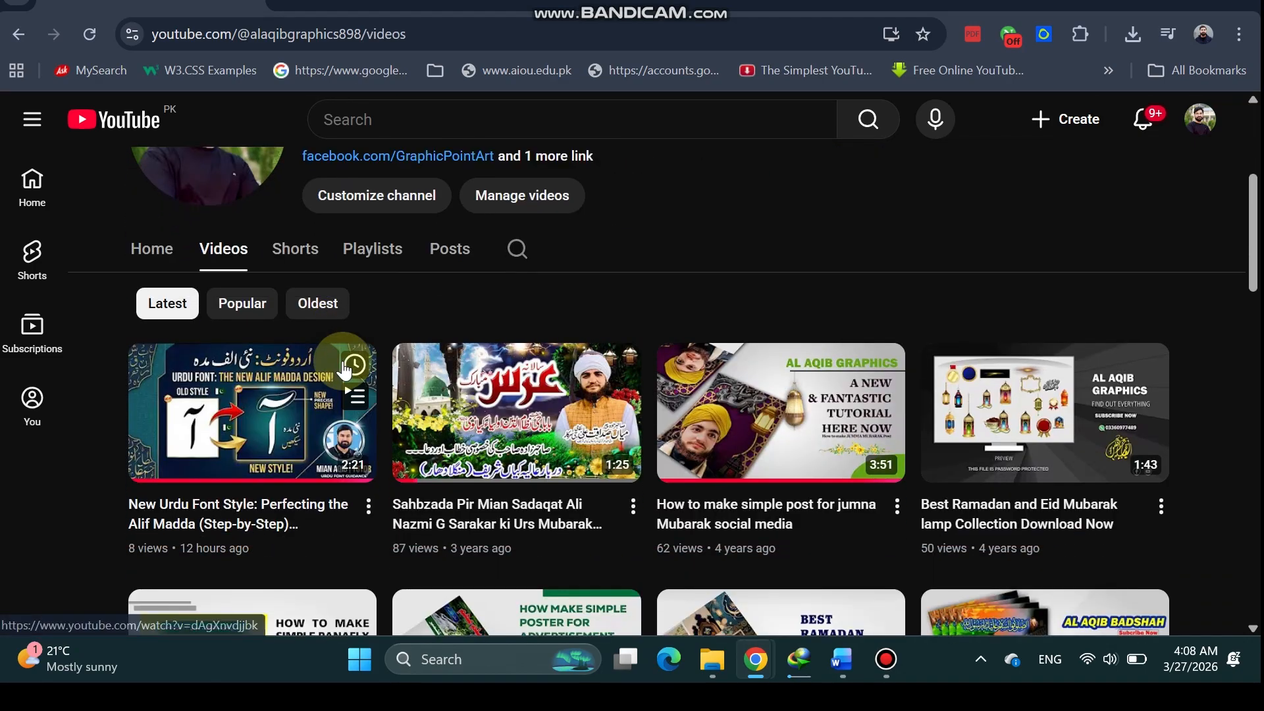
{"action": "left_click", "coordinate": [282, 416]}
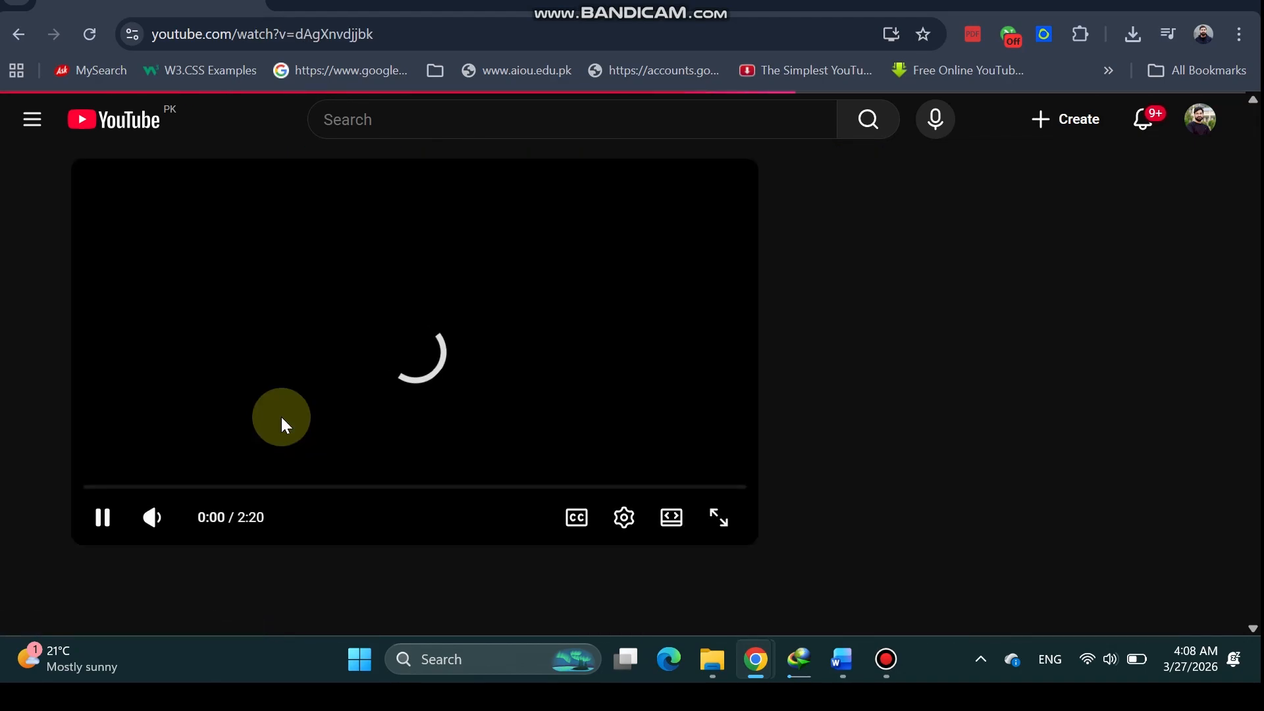
{"action": "scroll", "coordinate": [281, 416], "scroll_direction": "down", "scroll_amount": 2}
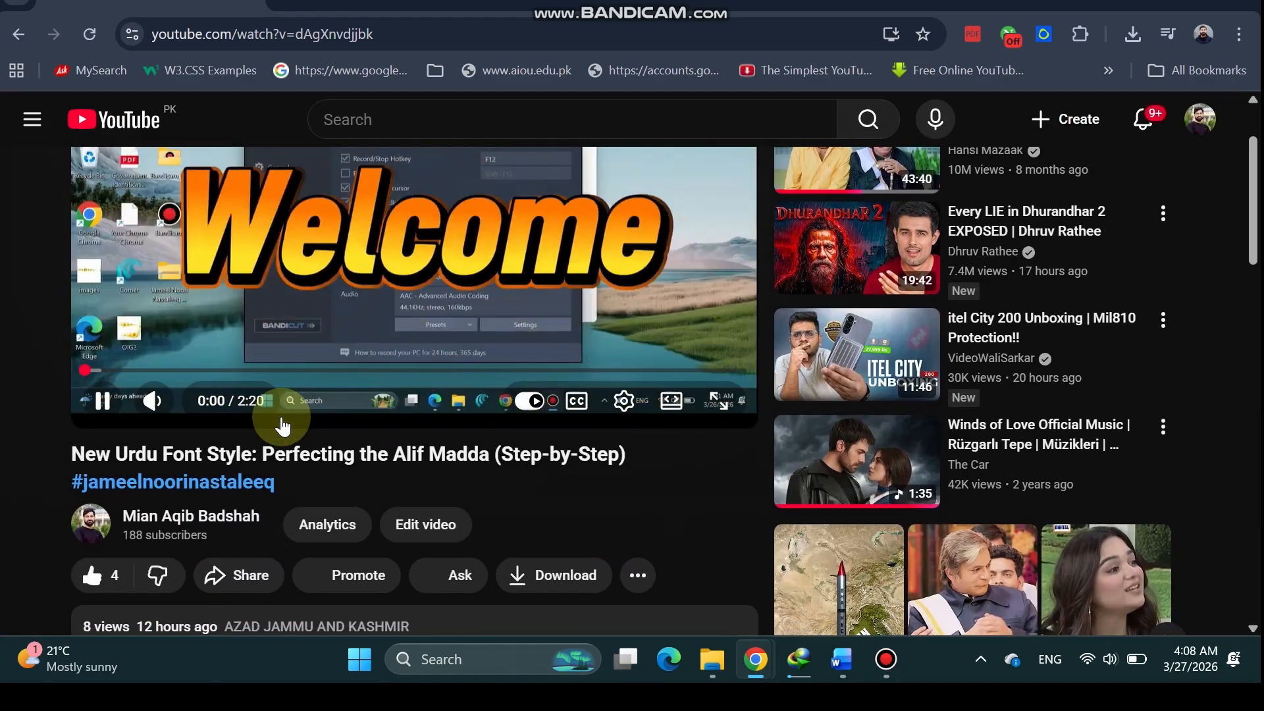
- Pause the video, expand its description and highlight the Urdu Keyboard and Urdu Font download links
{"action": "left_click", "coordinate": [333, 333]}
{"action": "scroll", "coordinate": [315, 418], "scroll_direction": "down", "scroll_amount": 2}
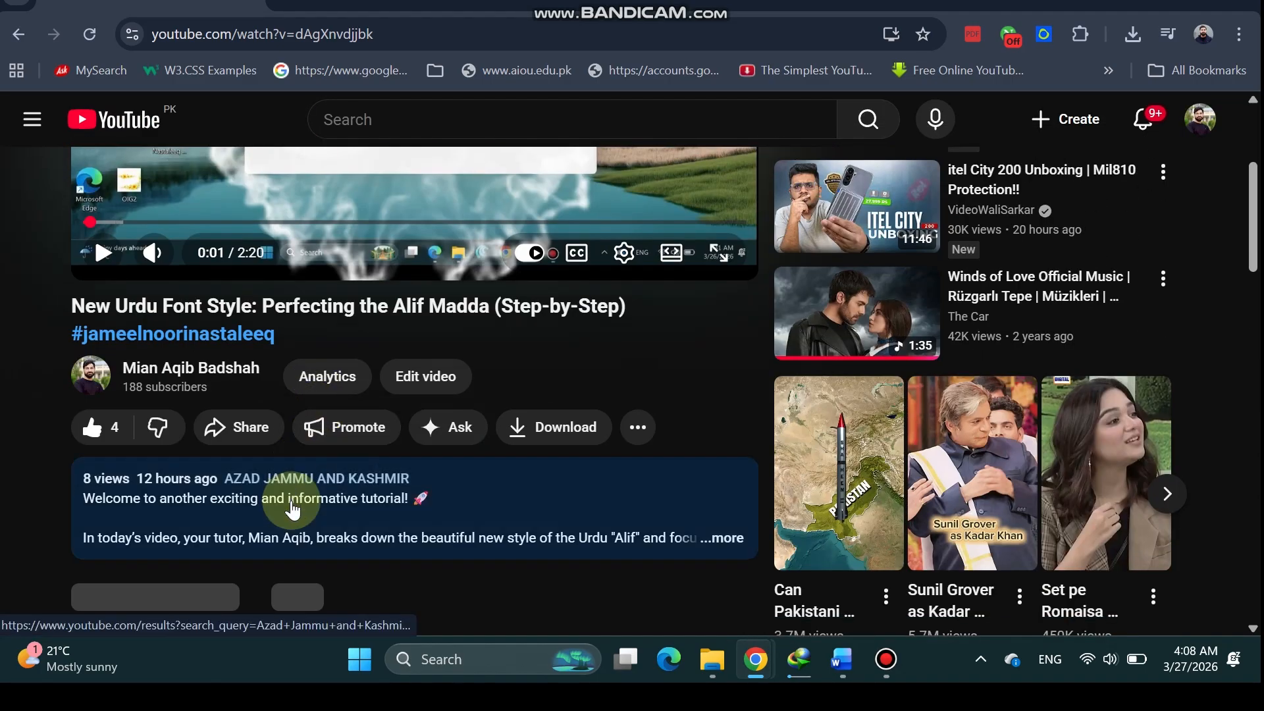
{"action": "left_click", "coordinate": [288, 506]}
{"action": "scroll", "coordinate": [288, 500], "scroll_direction": "down", "scroll_amount": 3}
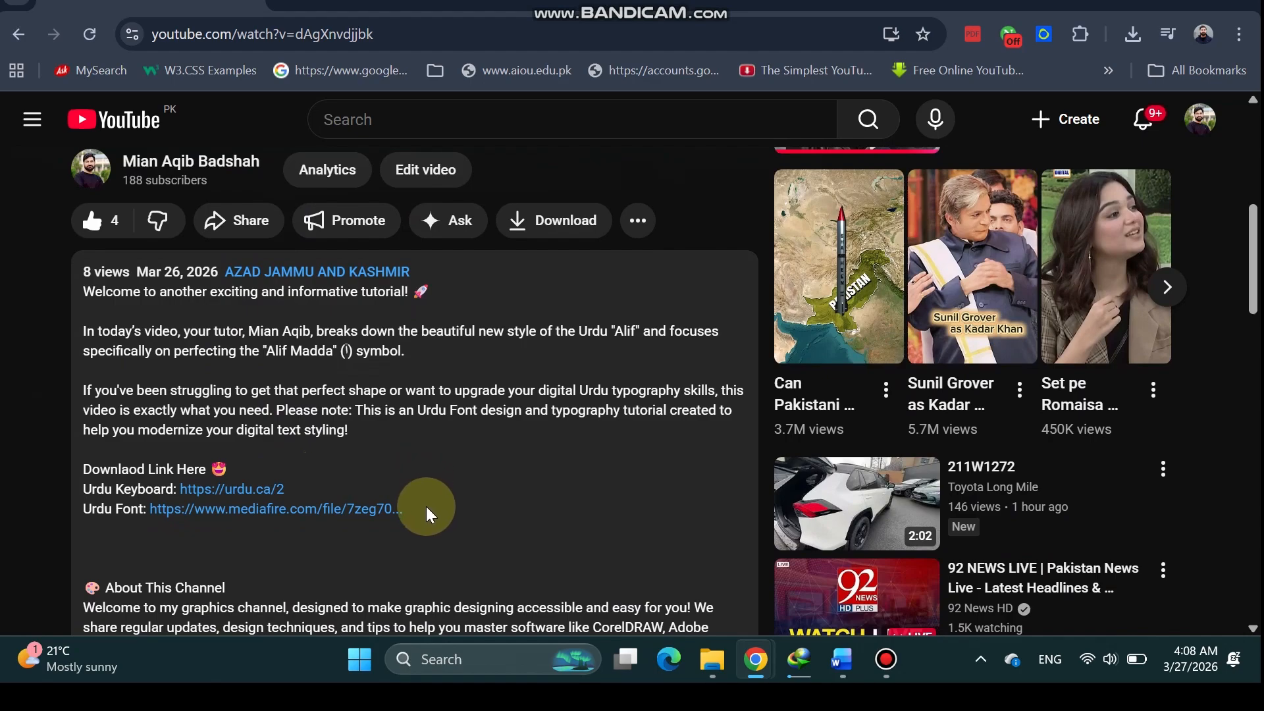
{"action": "left_click_drag", "start_coordinate": [94, 493], "coordinate": [404, 516]}
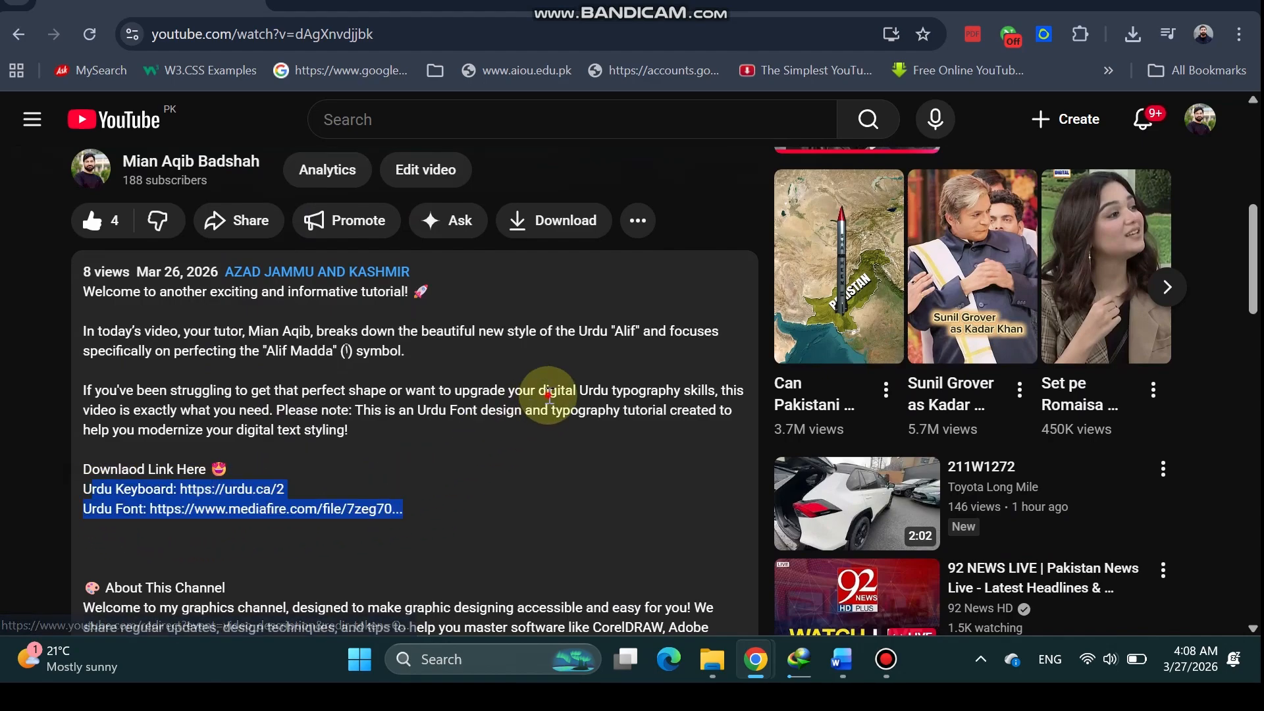
{"action": "left_click", "coordinate": [604, 265]}
{"action": "left_click", "coordinate": [815, 128]}
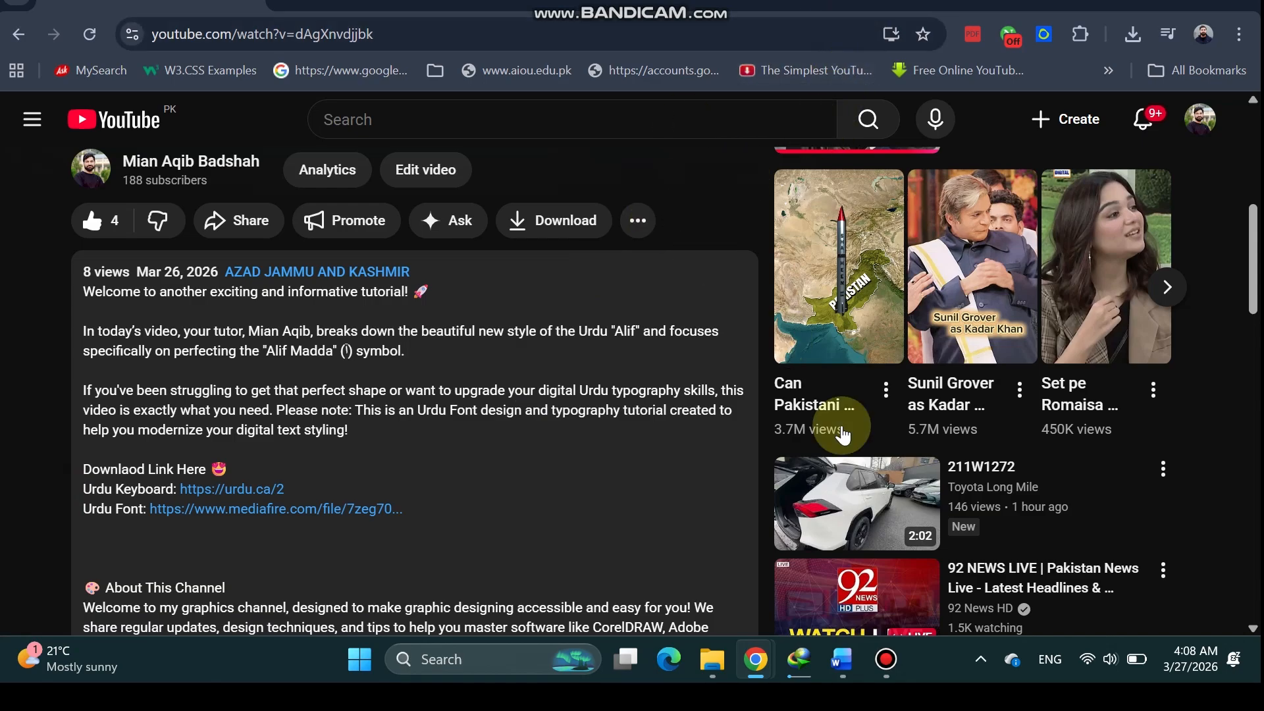
- Switch to Word and add the Urdu closing line "شکریہ وقت کے" below "پاکستان مین آپس کشمیر" at the document's end
{"action": "left_click", "coordinate": [849, 657]}
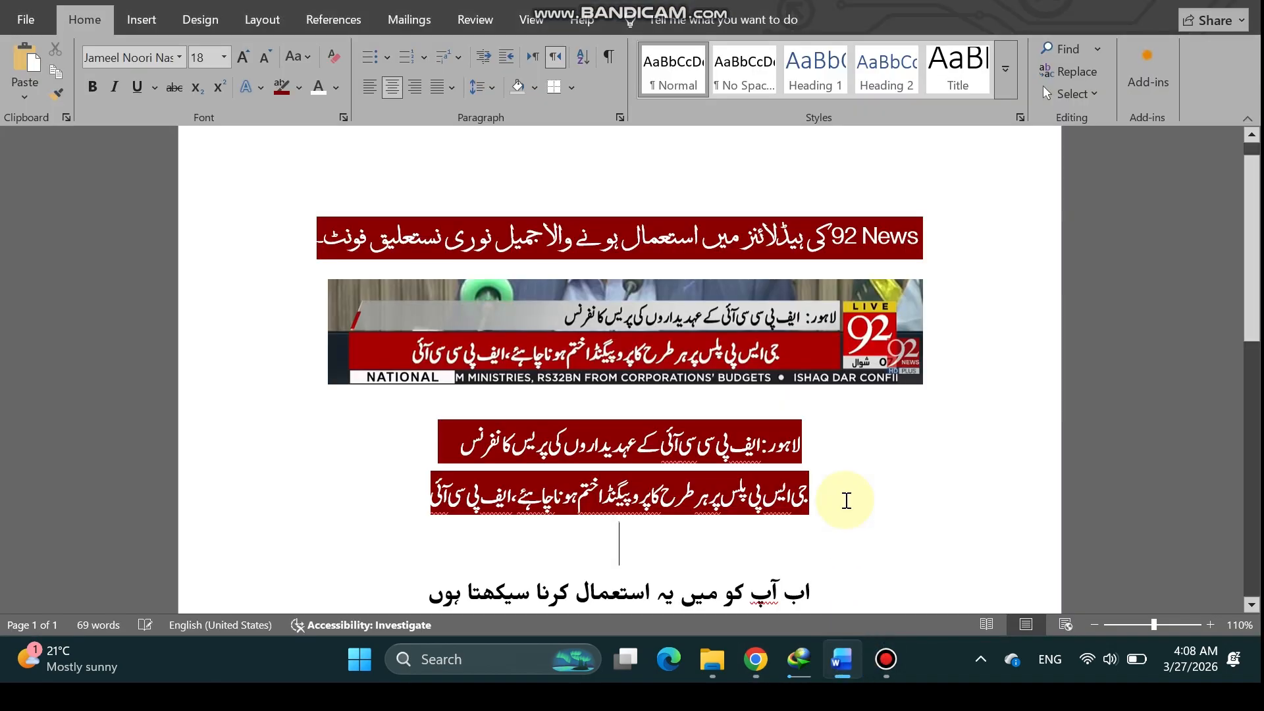
{"action": "scroll", "coordinate": [843, 499], "scroll_direction": "down", "scroll_amount": 8}
{"action": "left_click", "coordinate": [497, 310]}
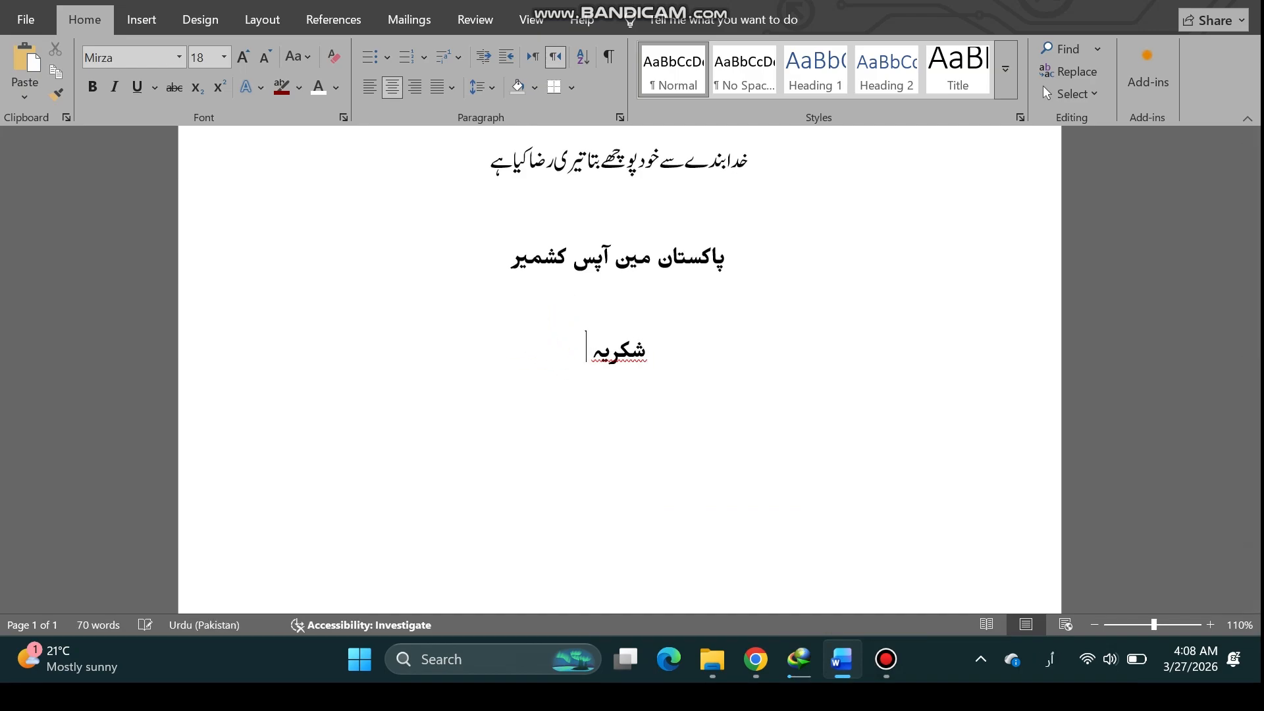
{"action": "type", "text": "شکریہ وقت "}
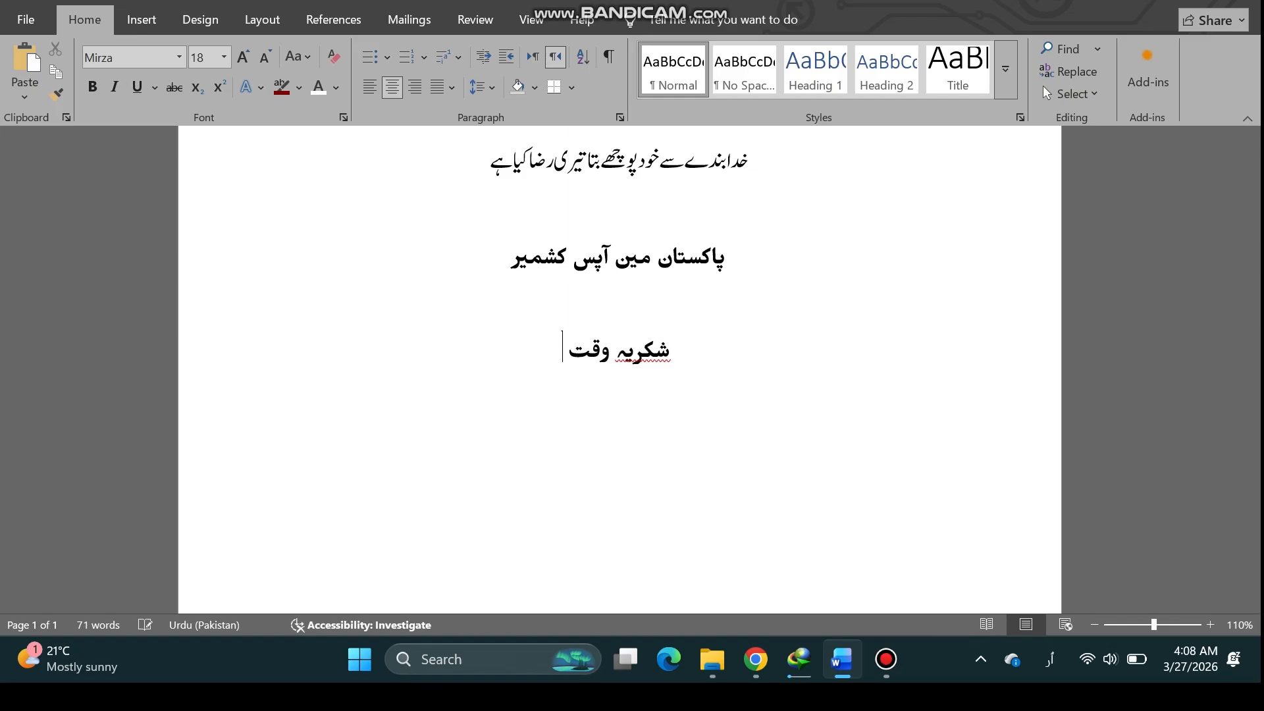
{"action": "type", "text": "ک"}
{"action": "type", "text": "ے لئے"}
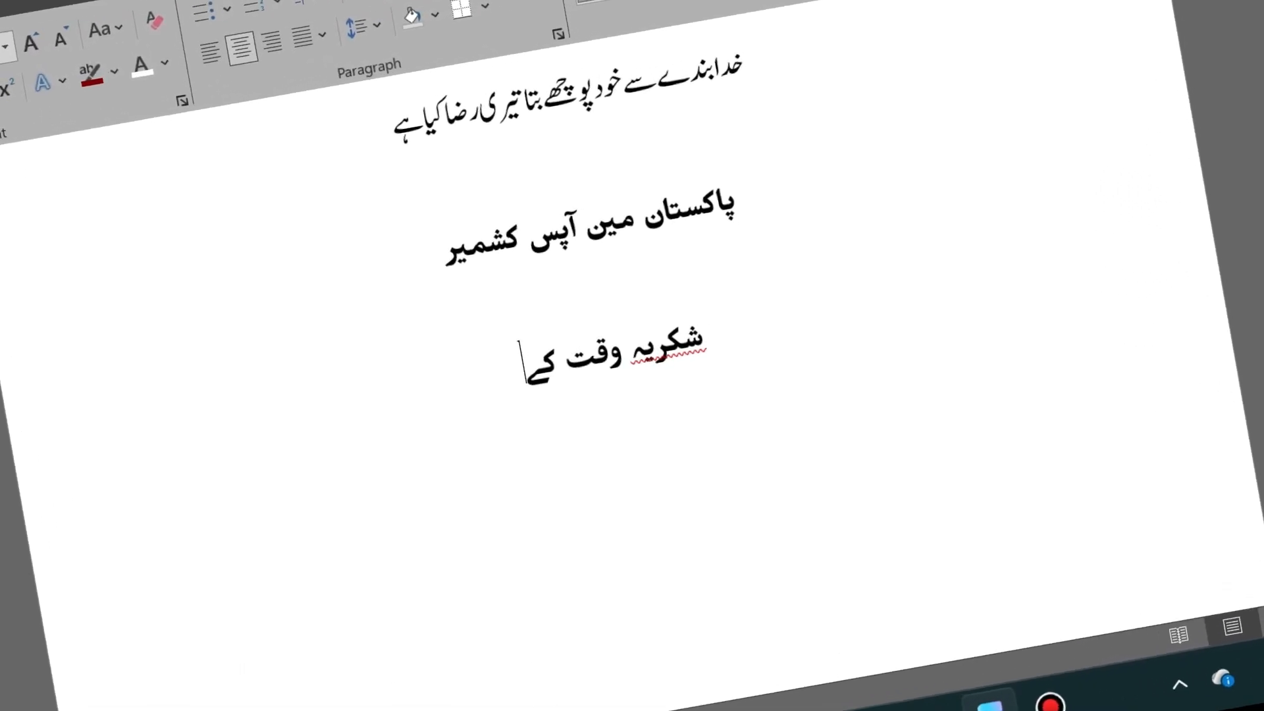